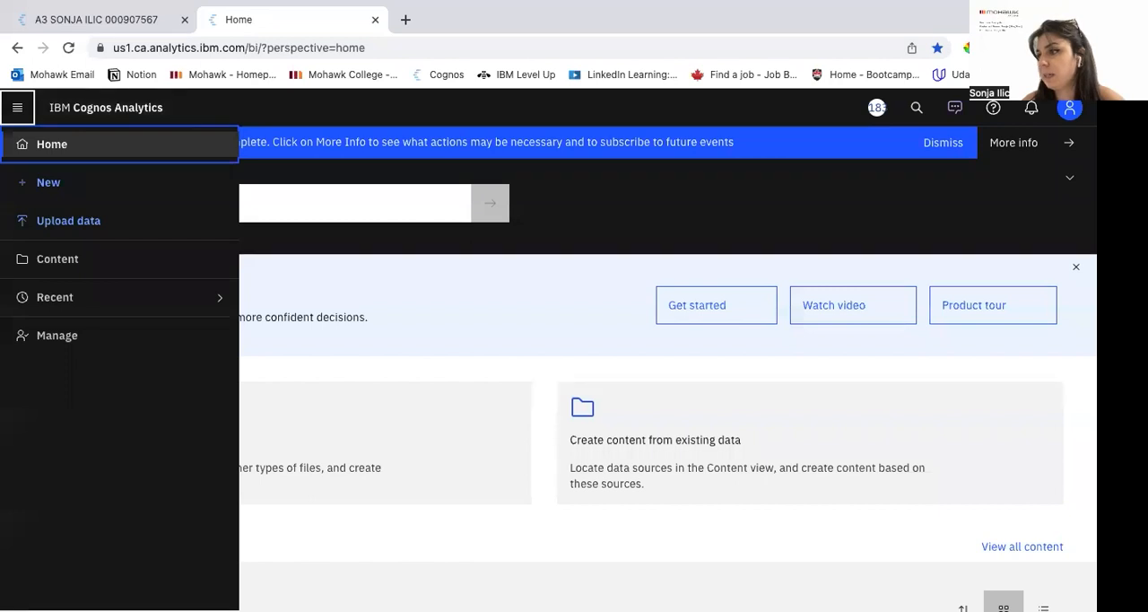
Step: Create a new report using the 2 column active report template and a theme
left_click(308, 349)
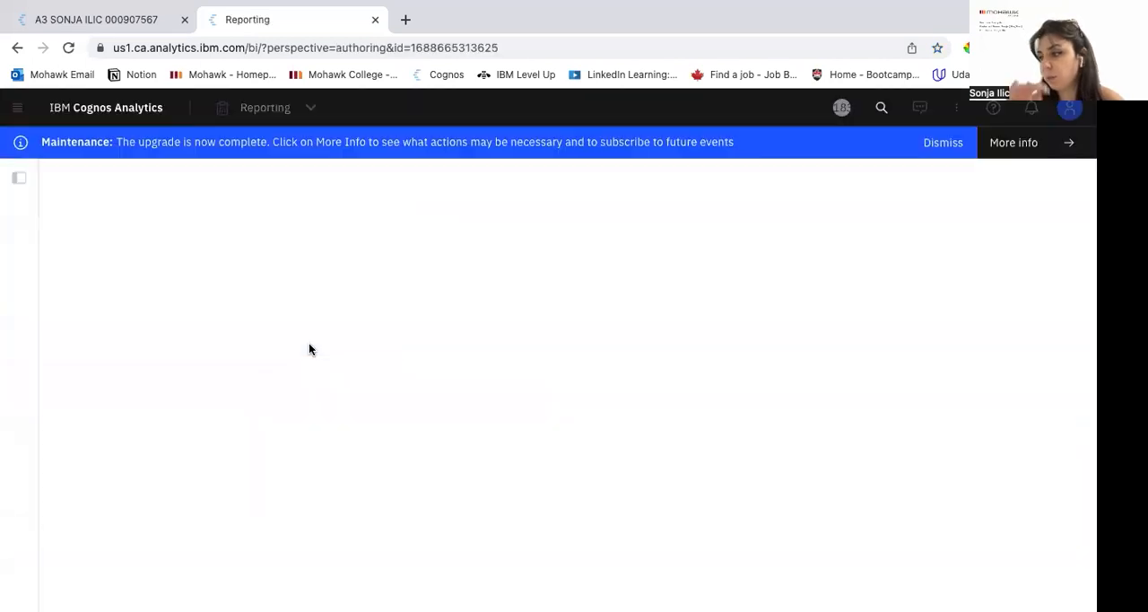
scroll(463, 475, "down", 2)
scroll(465, 475, "down", 3)
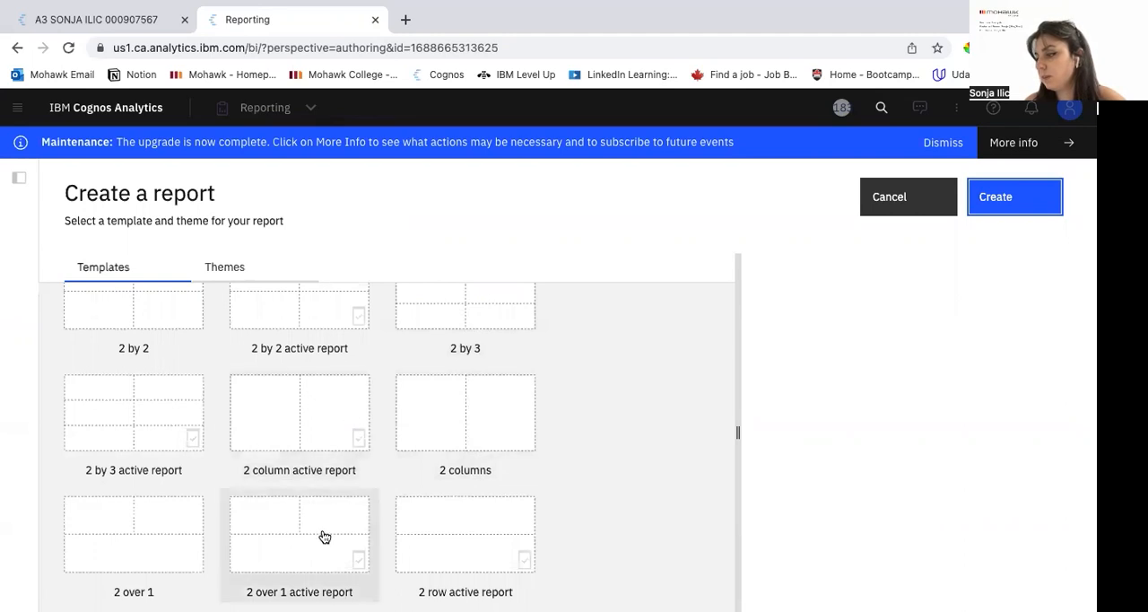
left_click(294, 418)
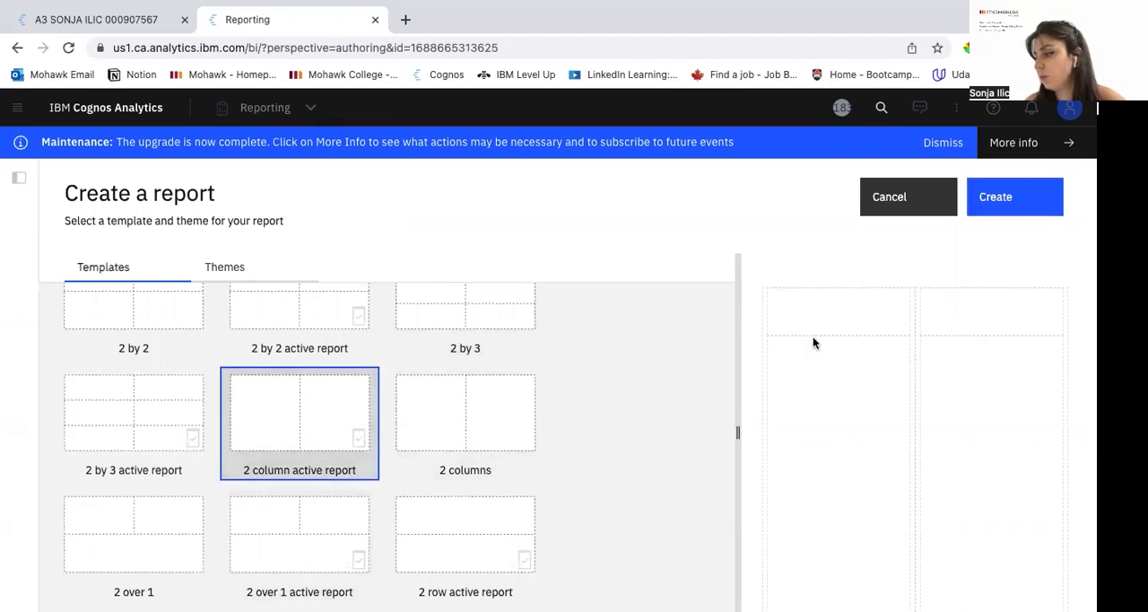
left_click(212, 263)
left_click(162, 384)
left_click(1011, 182)
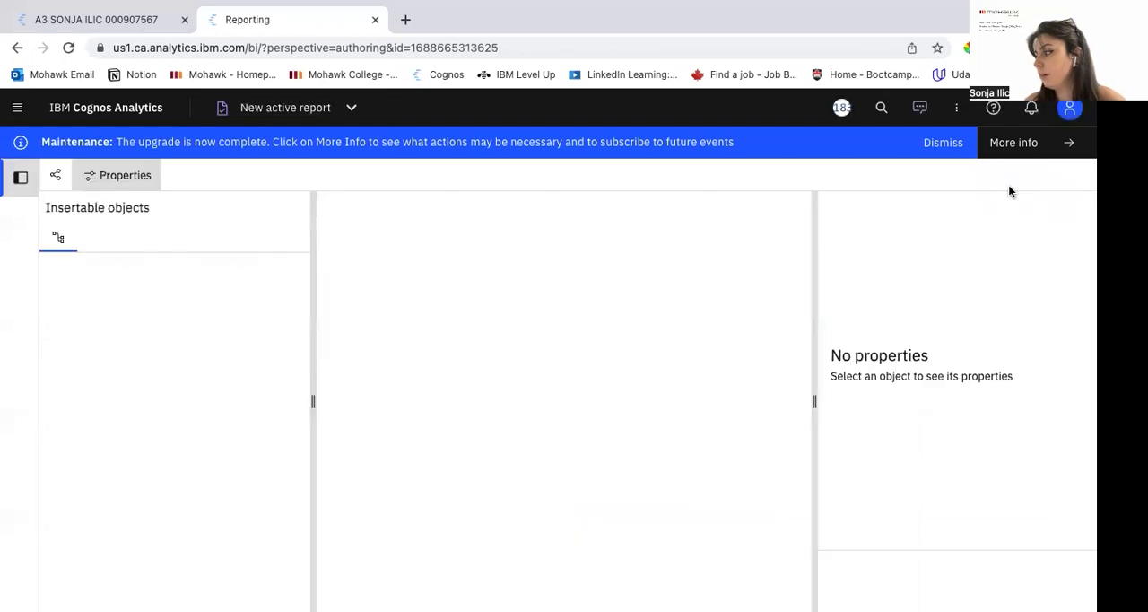
Step: Open the GO Data warehouse data module from personal content as the report's data source
left_click(123, 447)
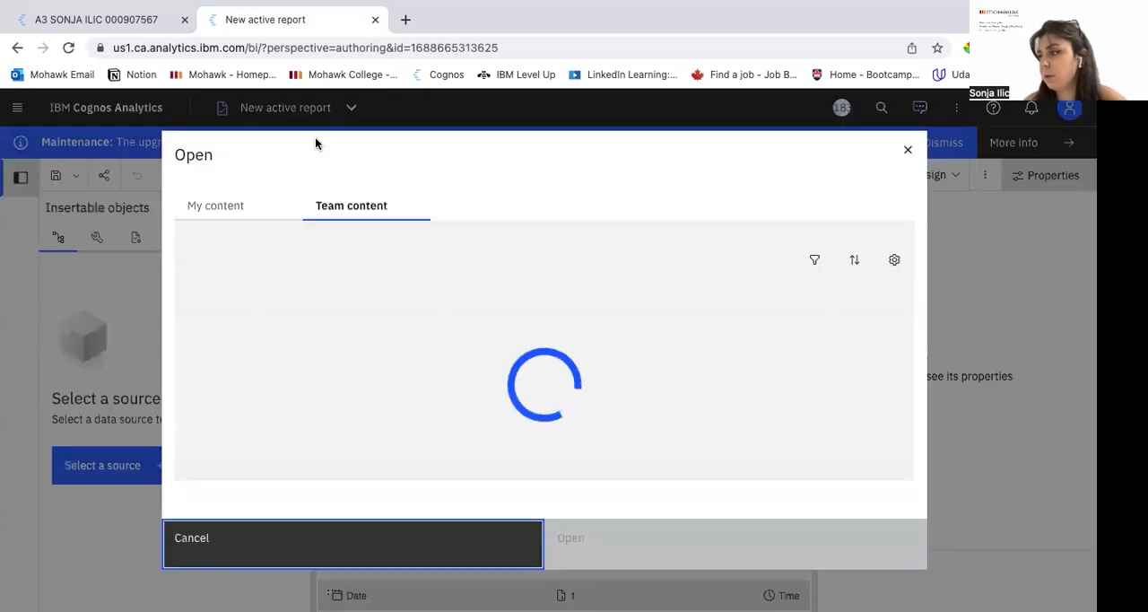
left_click(196, 205)
left_click(297, 323)
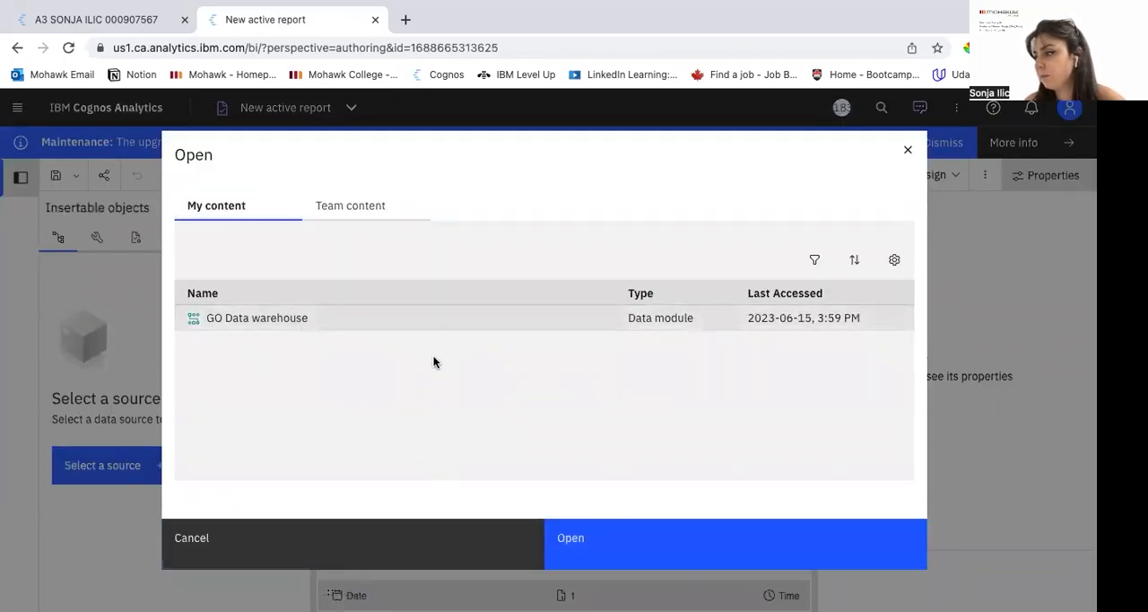
left_click(587, 555)
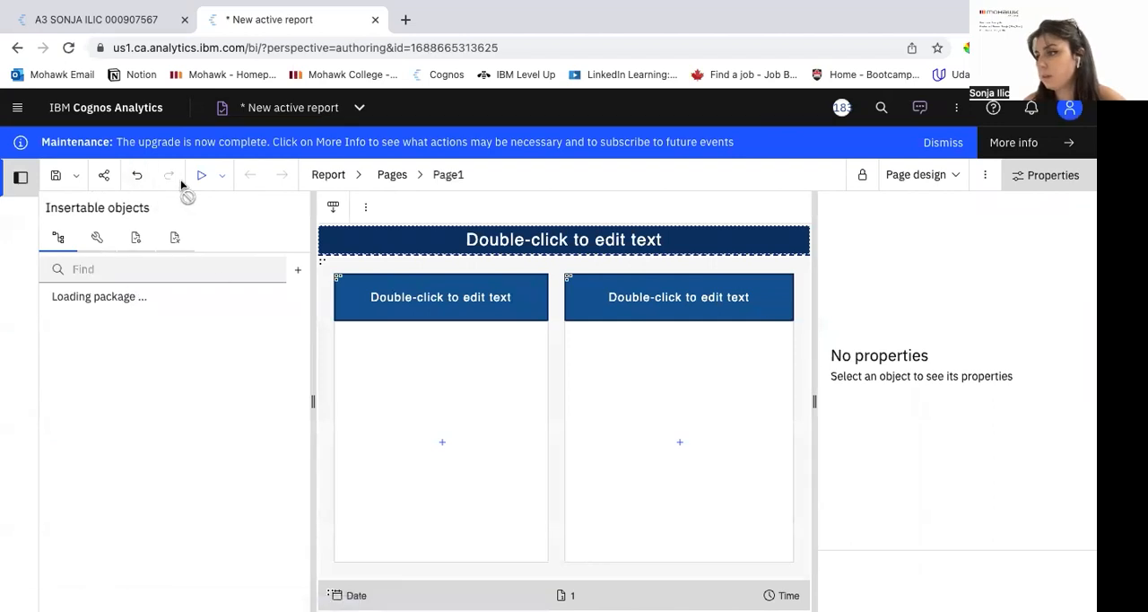
Step: Add a query to the report's queries and open it for editing
left_click(378, 185)
left_click(350, 304)
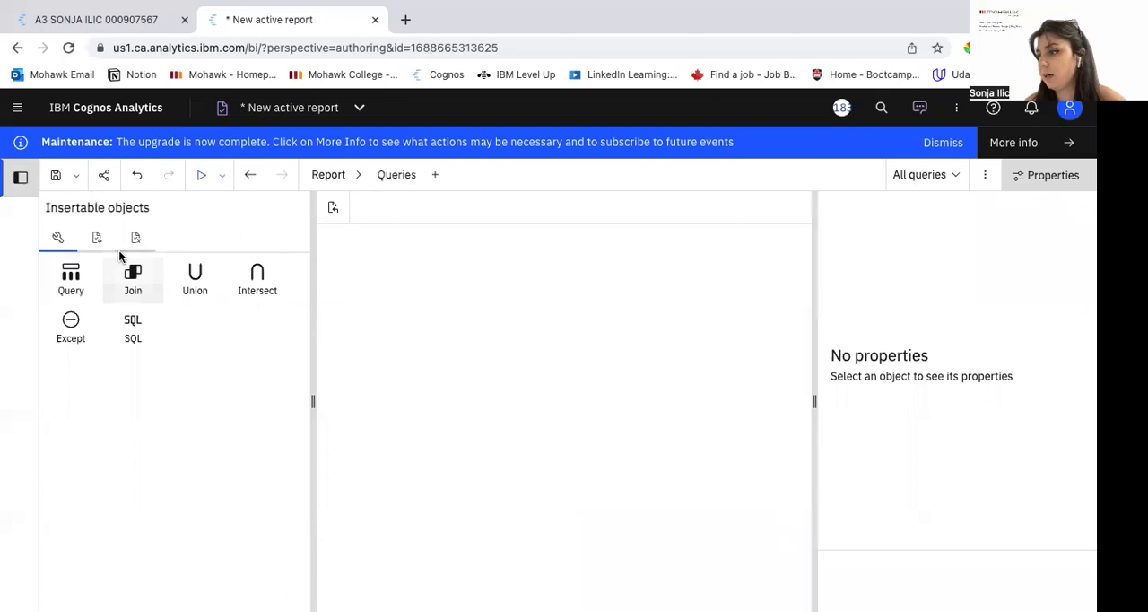
left_click_drag(70, 274, 431, 278)
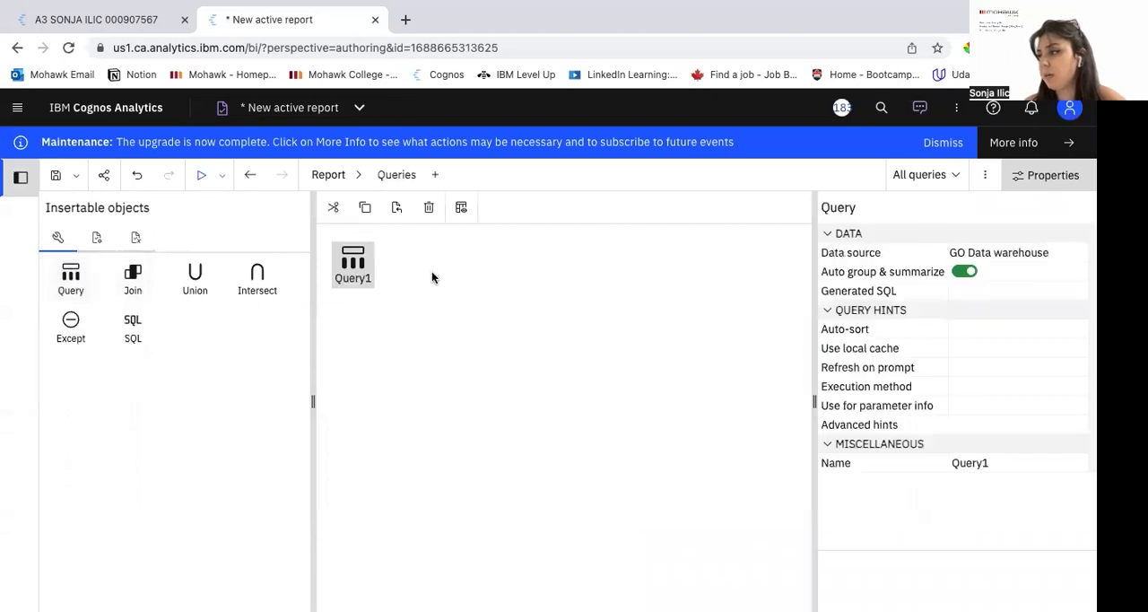
double_click(359, 263)
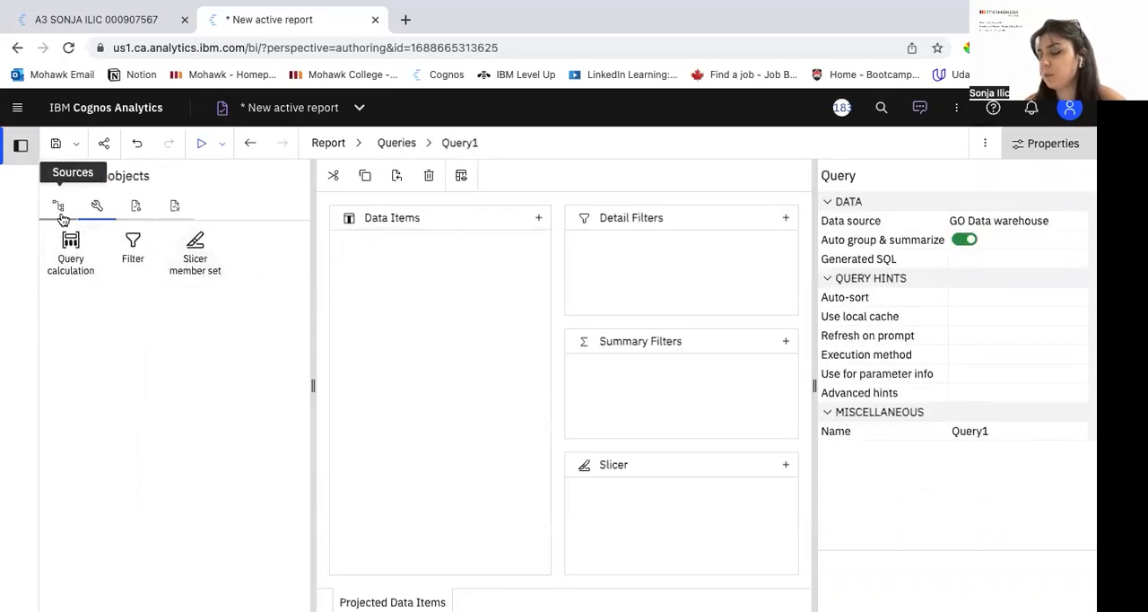
Step: Add Retailer Type from Retailers, plus Product Line and Product Type from Products, to the query's data items
left_click(57, 205)
left_click(65, 357)
left_click(67, 318)
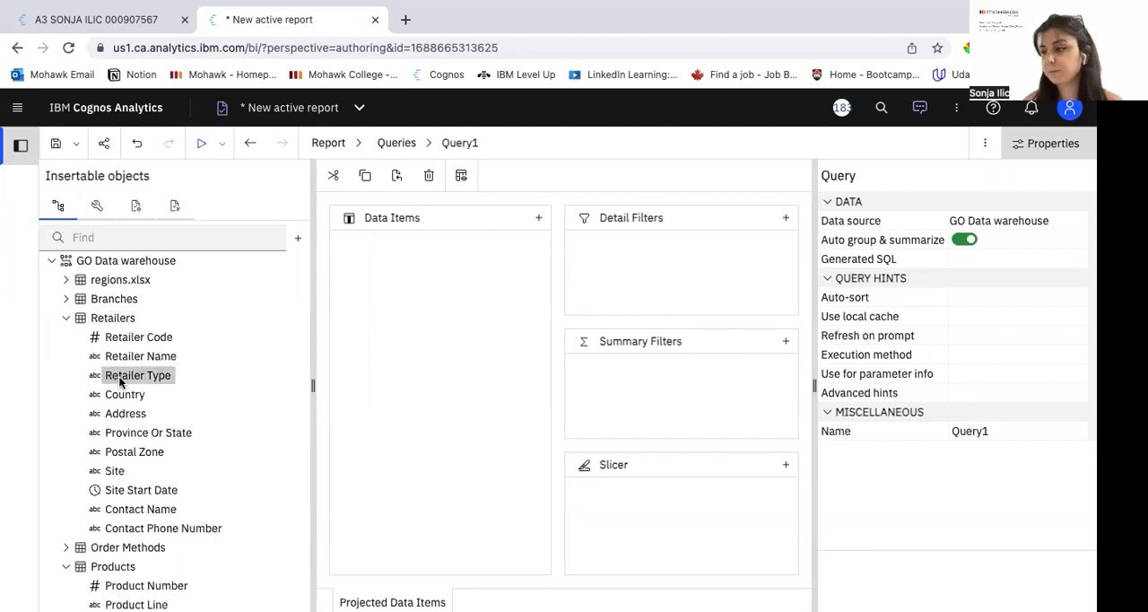
left_click_drag(401, 266, 399, 262)
scroll(89, 422, "down", 3)
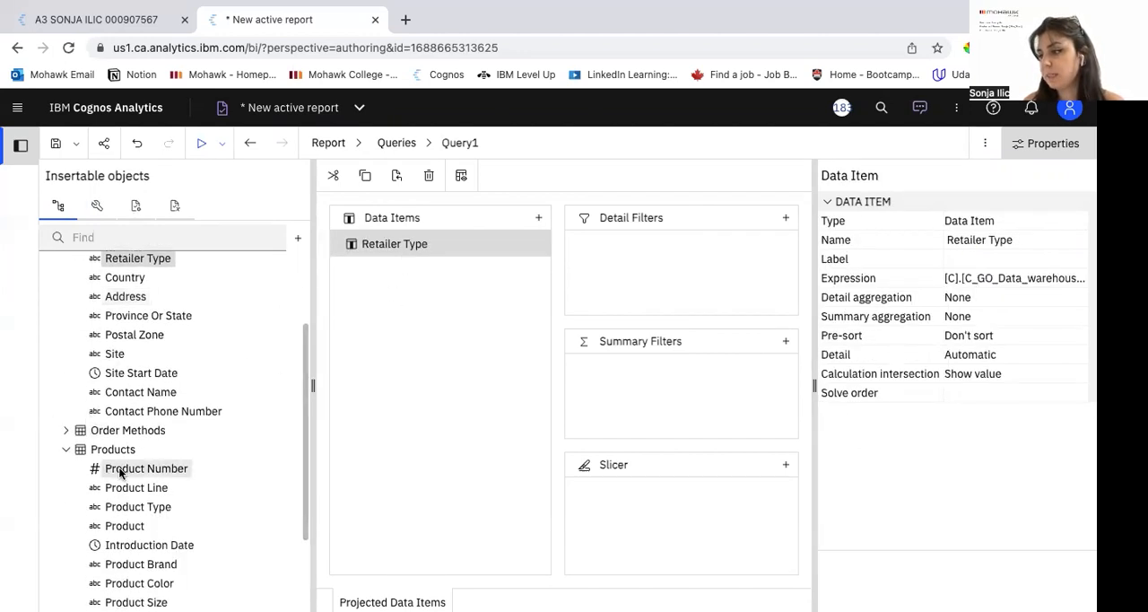
left_click(131, 489)
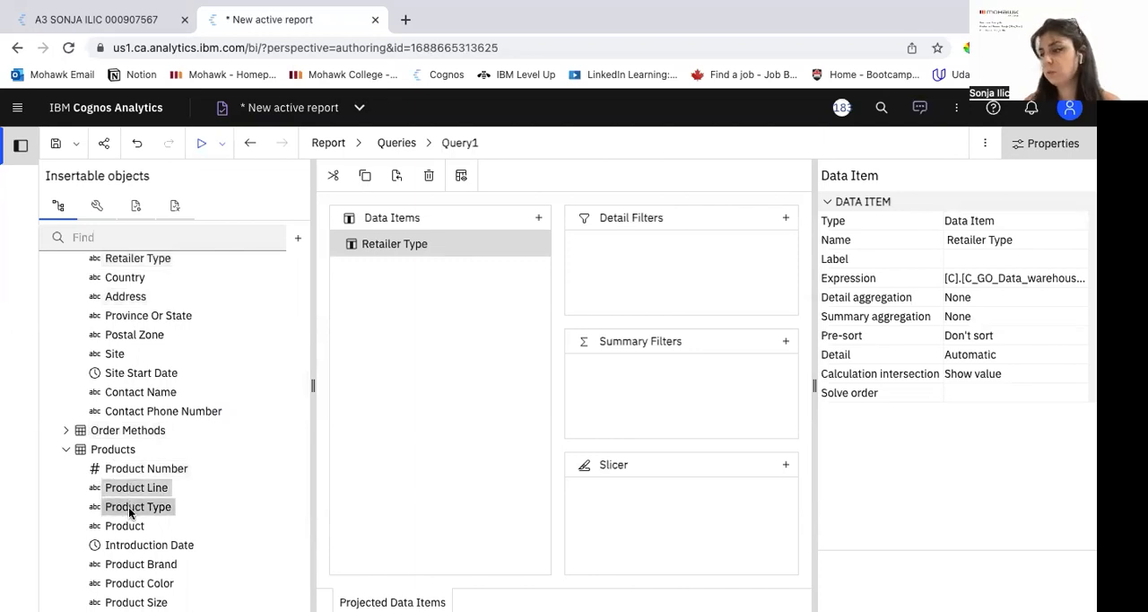
left_click_drag(130, 491, 449, 343)
Step: Add Year, Quarter, Quantity, Revenue, Gross Profit and Planned Revenue from Sales to the query's data items
scroll(114, 425, "down", 2)
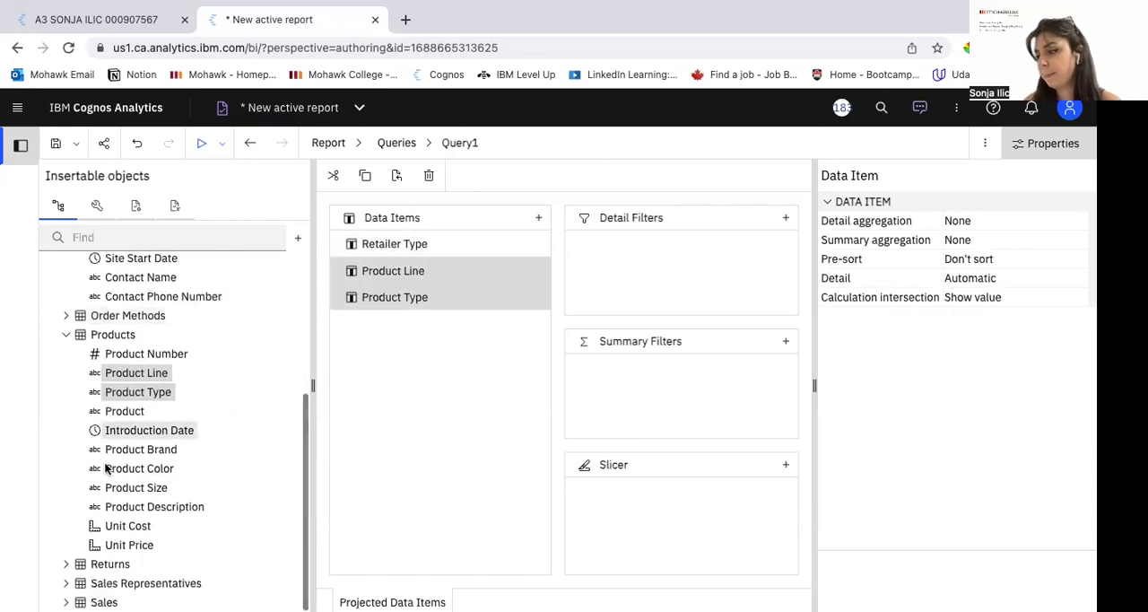
left_click(65, 602)
scroll(125, 448, "down", 5)
left_click(126, 355)
left_click(129, 368, "ctrl")
left_click(130, 413, "ctrl")
left_click(133, 489, "ctrl")
left_click(132, 527, "ctrl")
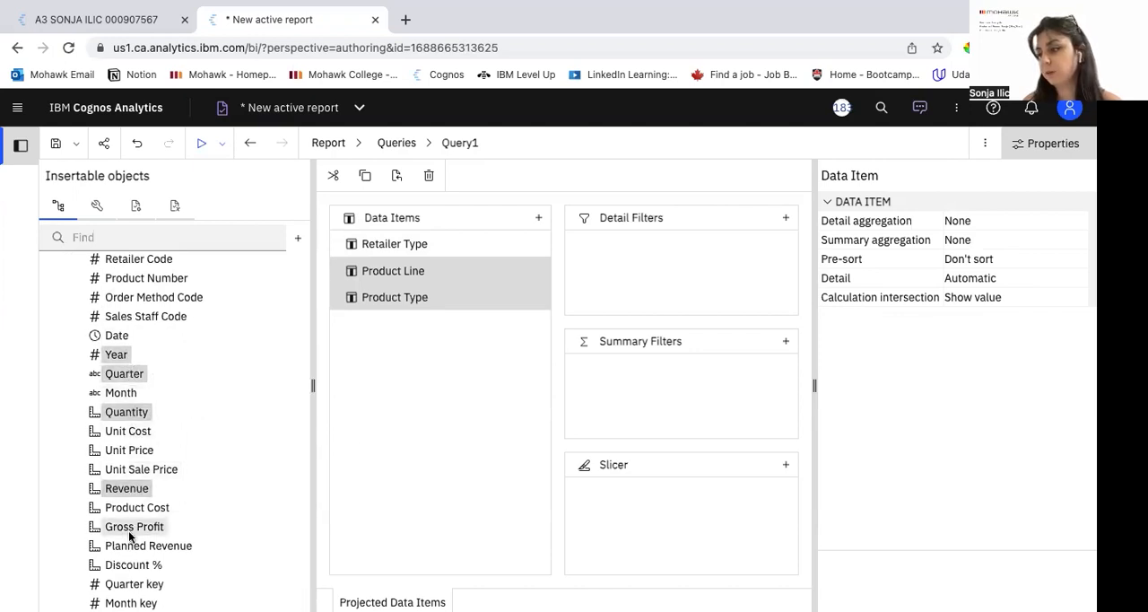
left_click(135, 546, "ctrl")
left_click_drag(132, 529, 433, 400)
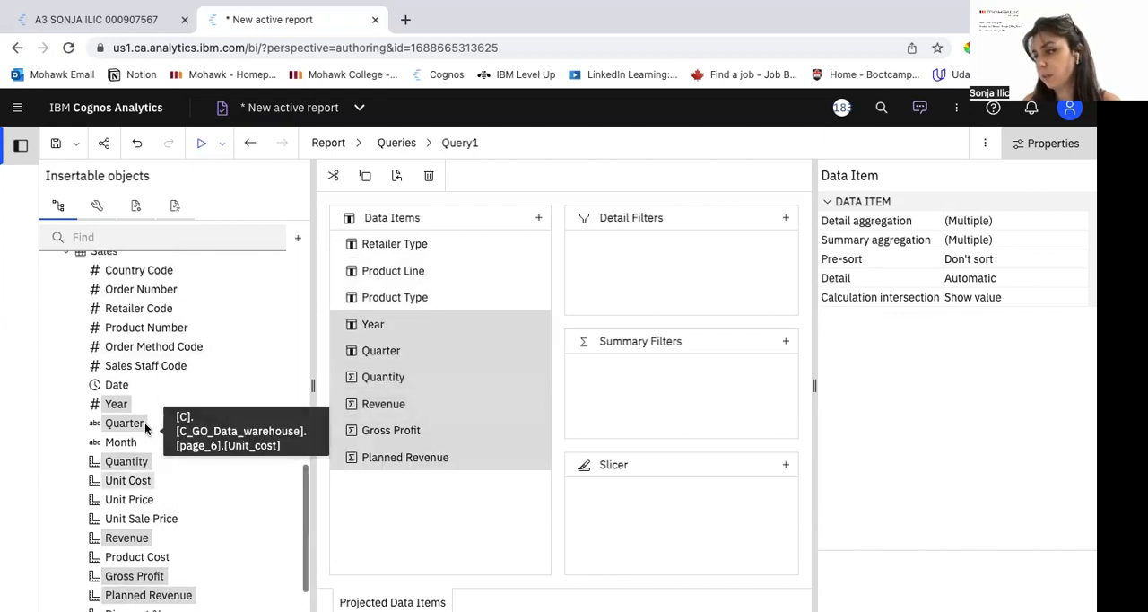
Step: Search the source for country fields and add Country from Retailers to the query's data items
scroll(188, 451, "up", 2)
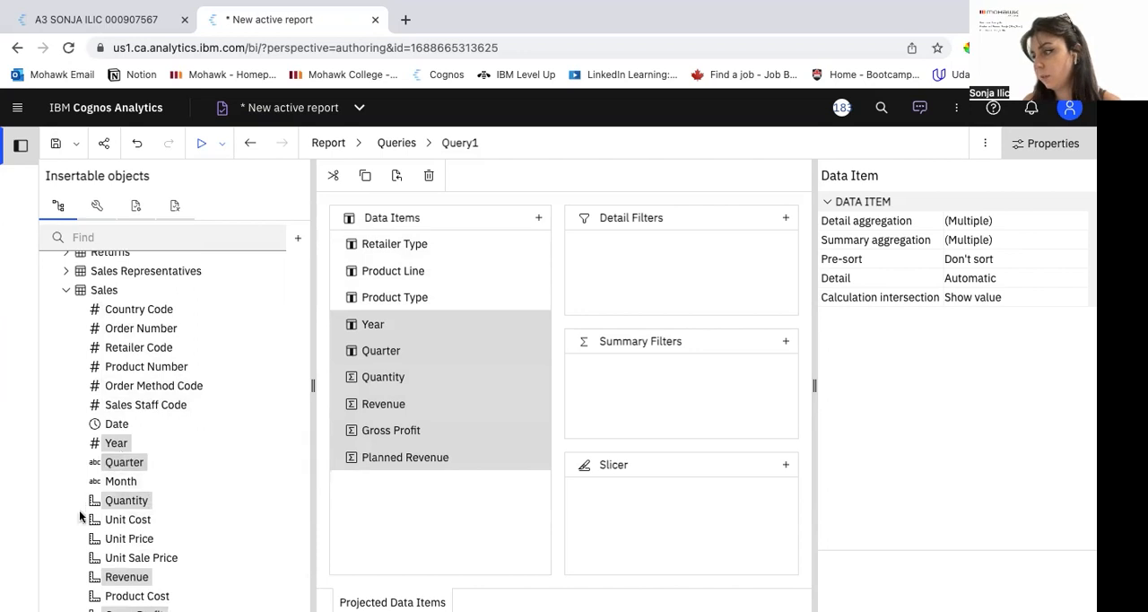
scroll(129, 538, "down", 2)
scroll(134, 507, "up", 4)
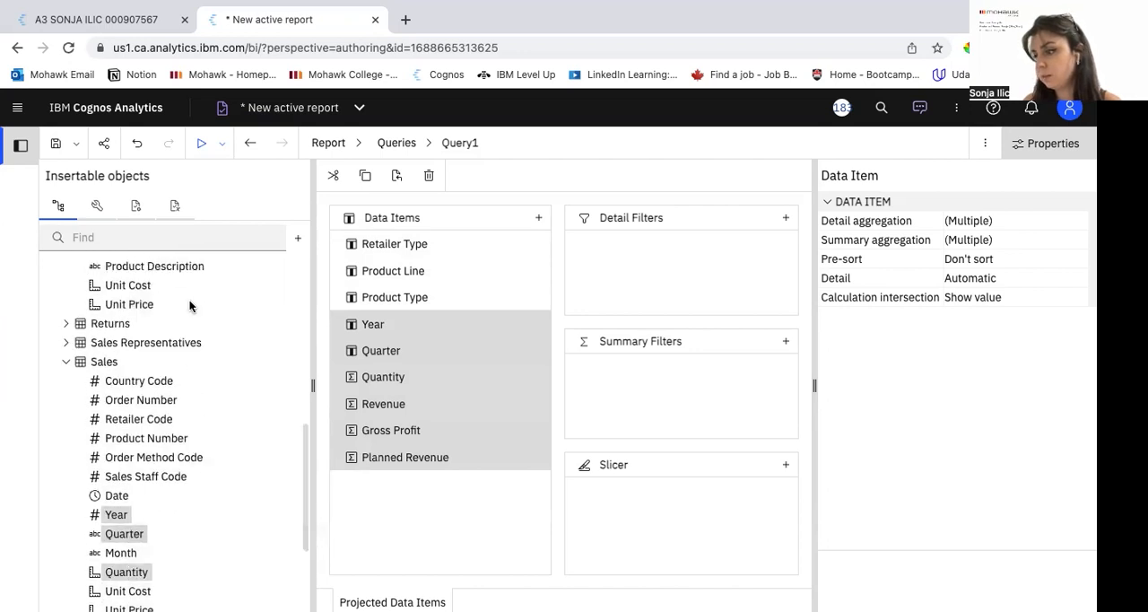
left_click(183, 237)
type("country")
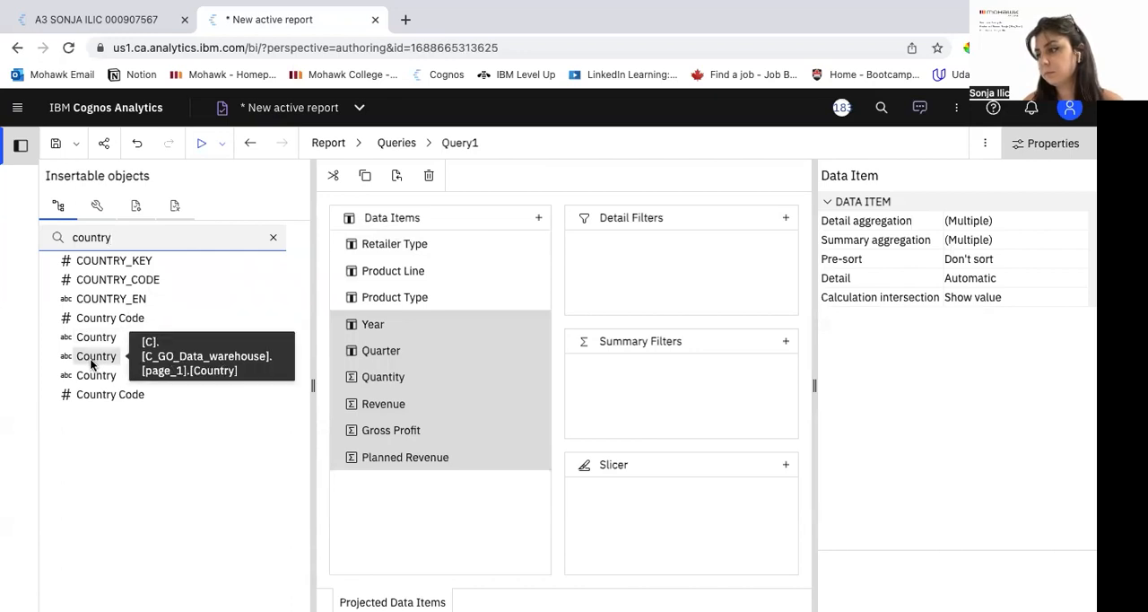
left_click(273, 238)
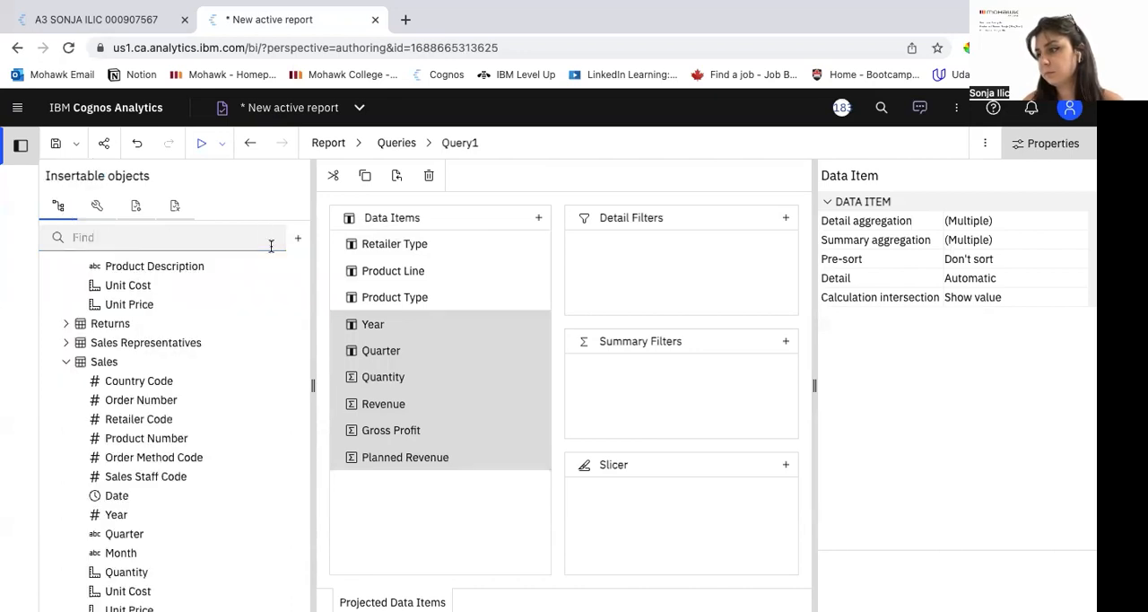
left_click(67, 362)
scroll(67, 361, "up", 1)
left_click(66, 382)
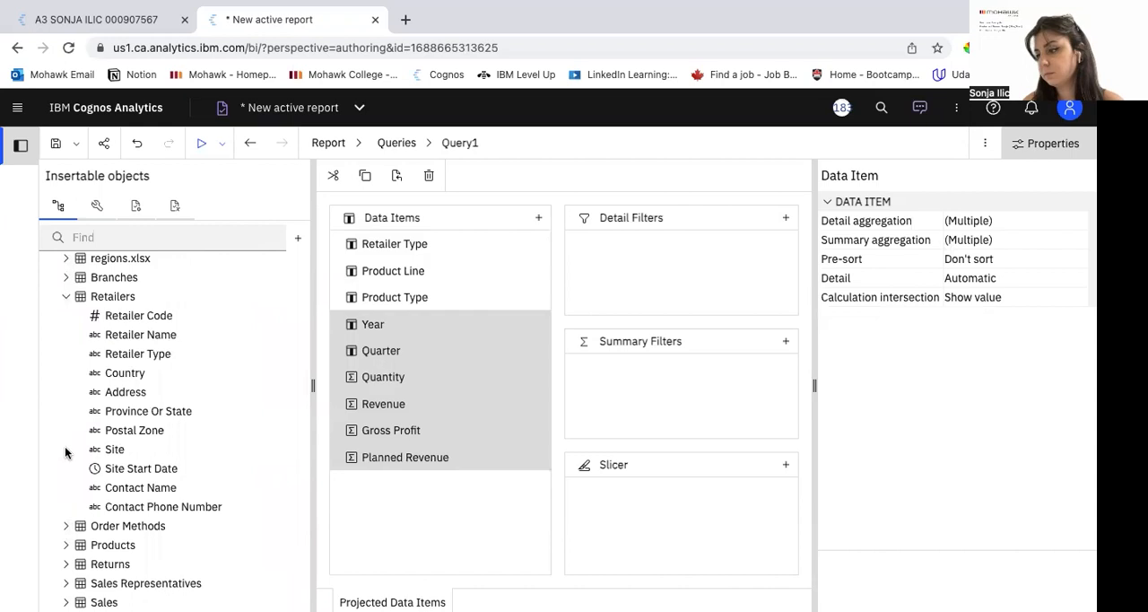
scroll(68, 422, "up", 1)
left_click_drag(103, 396, 373, 486)
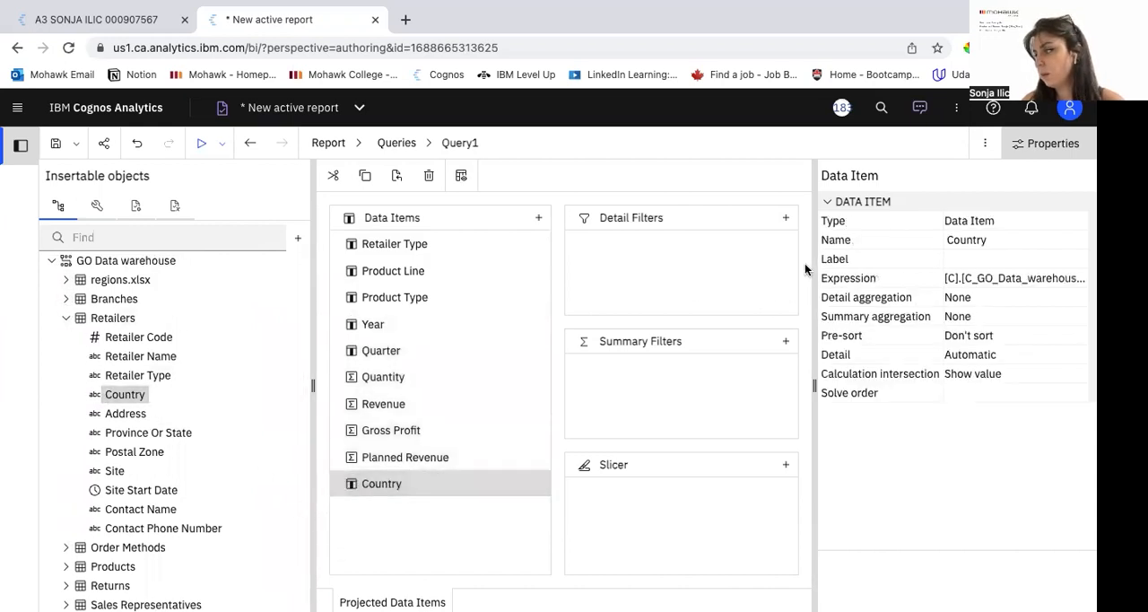
Step: Add a validated detail filter to the query that sets Year from Sales equal to 2016
left_click(787, 219)
left_click(292, 423)
left_click_drag(358, 426, 662, 277)
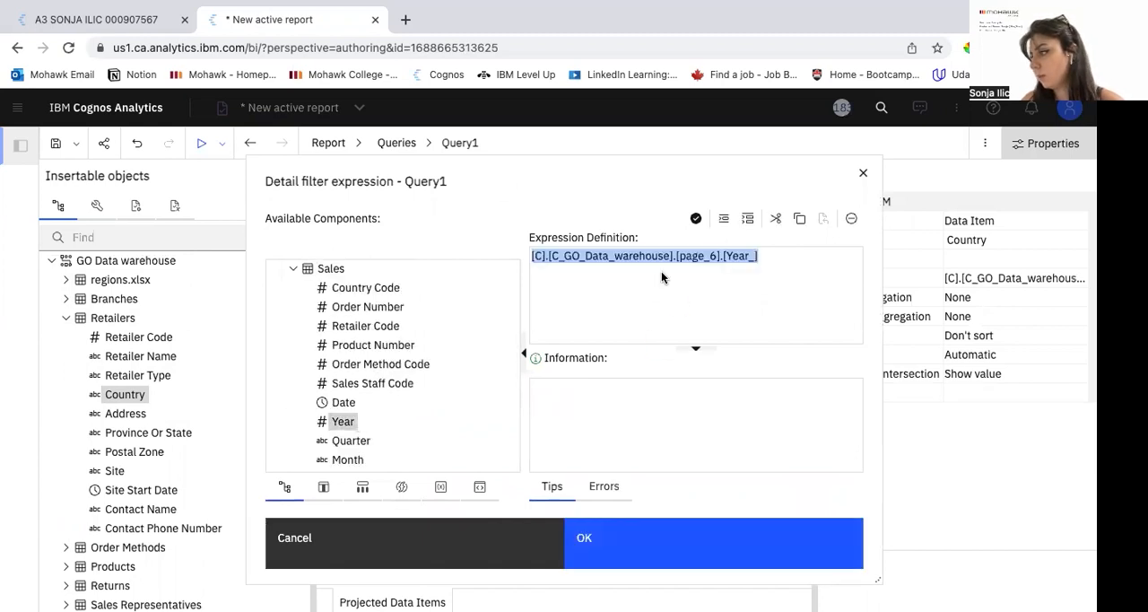
left_click(815, 258)
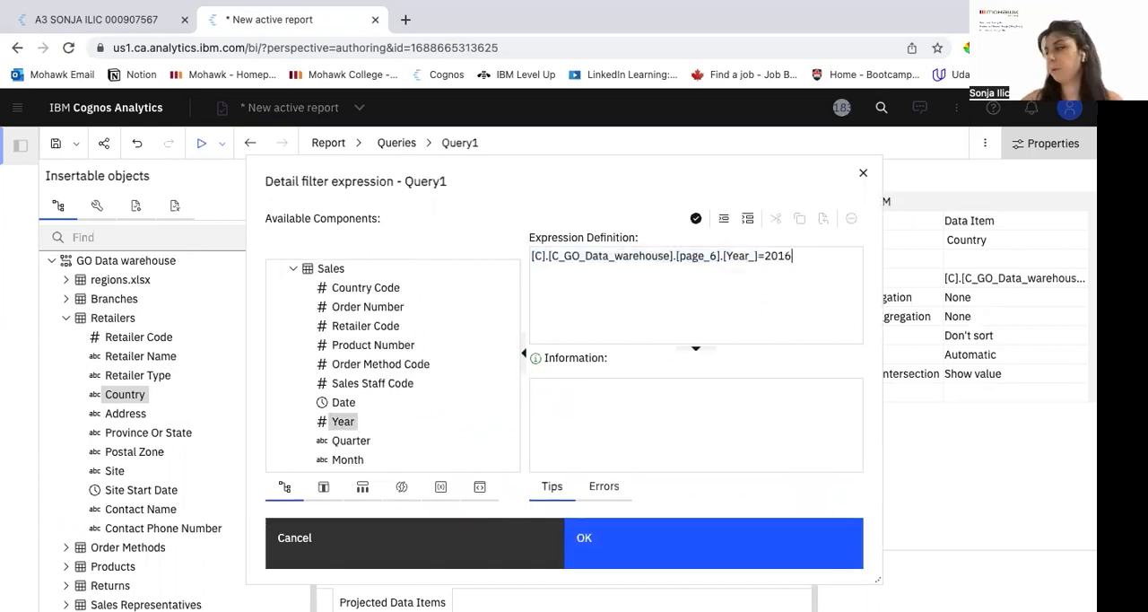
left_click(696, 218)
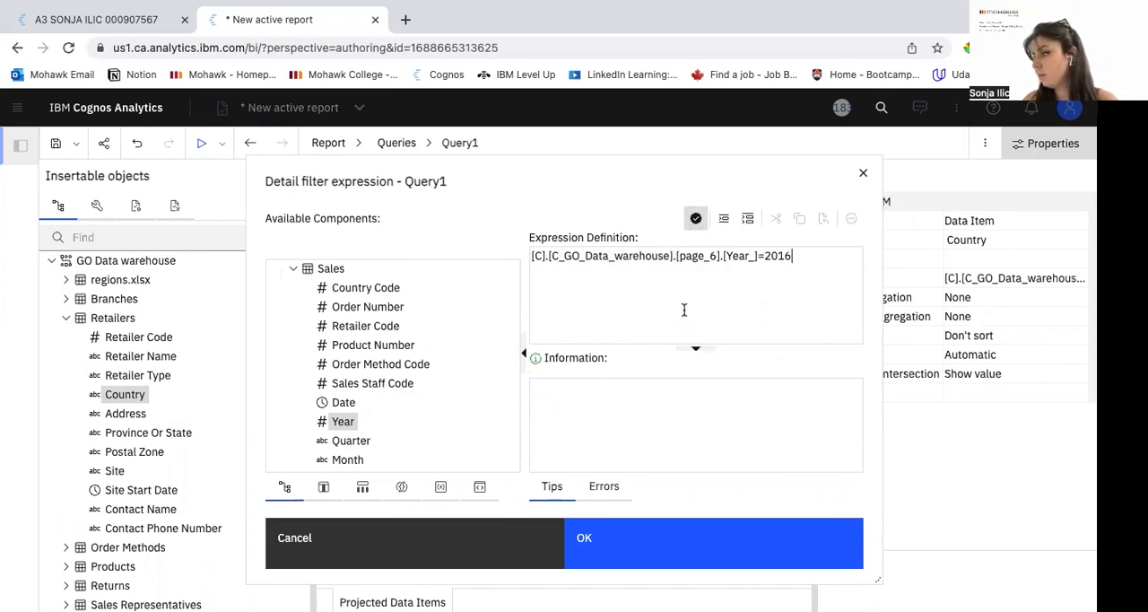
left_click(604, 532)
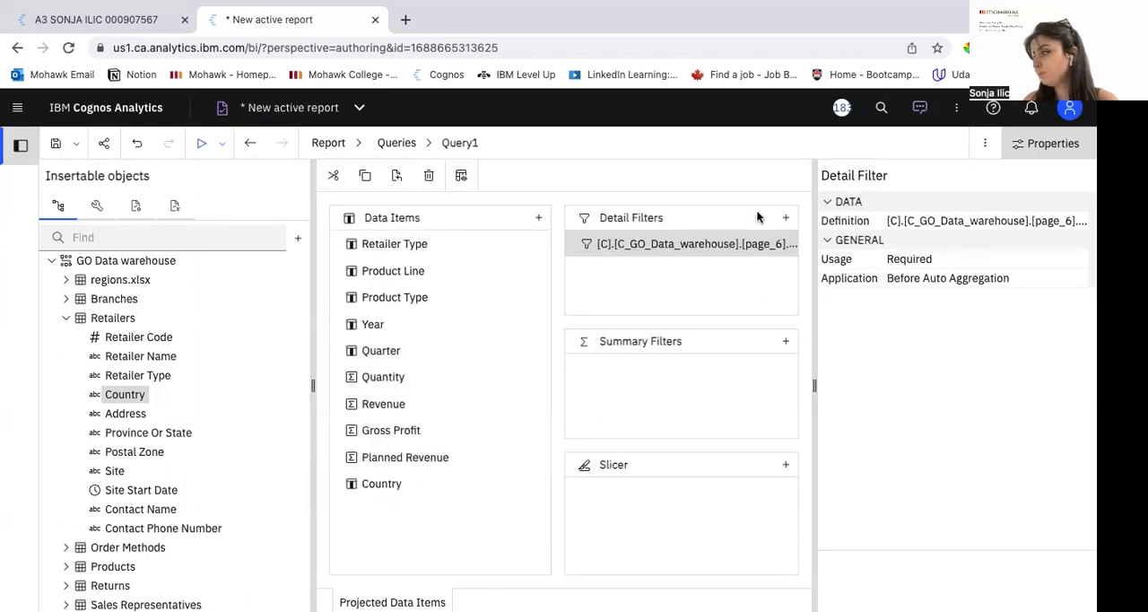
Step: Add a validated detail filter on Country from Retailers with the condition contains('Australia')
left_click(784, 217)
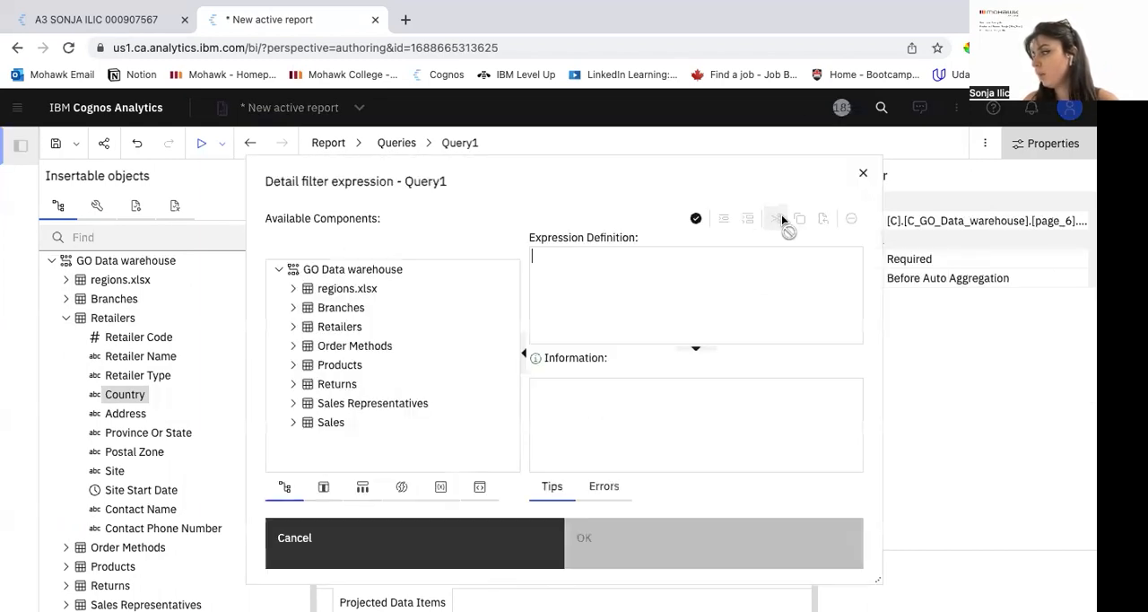
left_click(294, 327)
left_click_drag(352, 343, 654, 276)
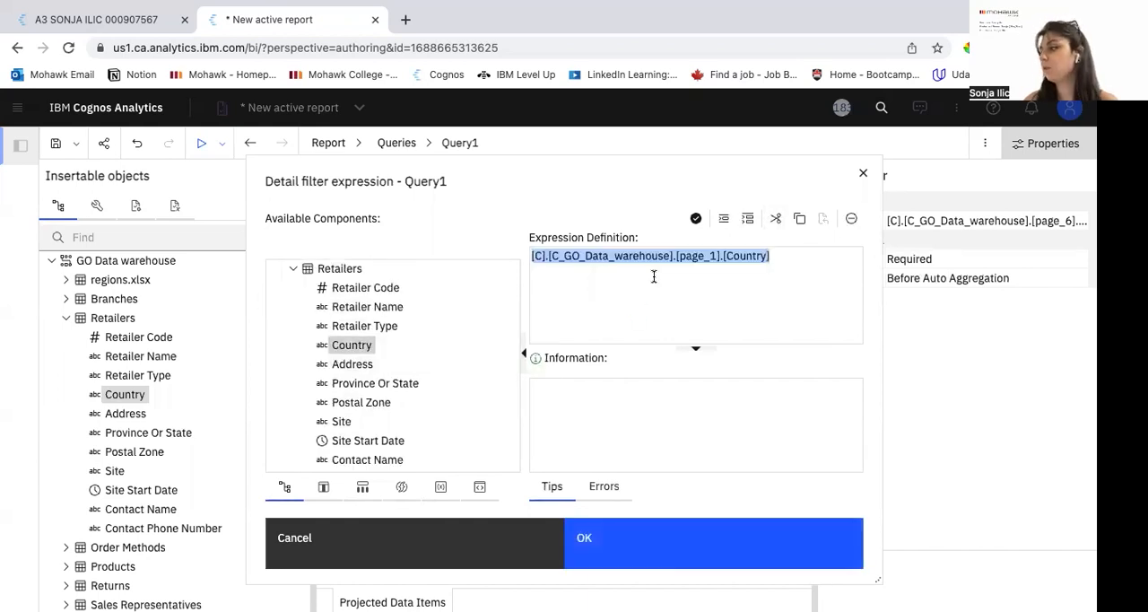
left_click(784, 265)
type("contain")
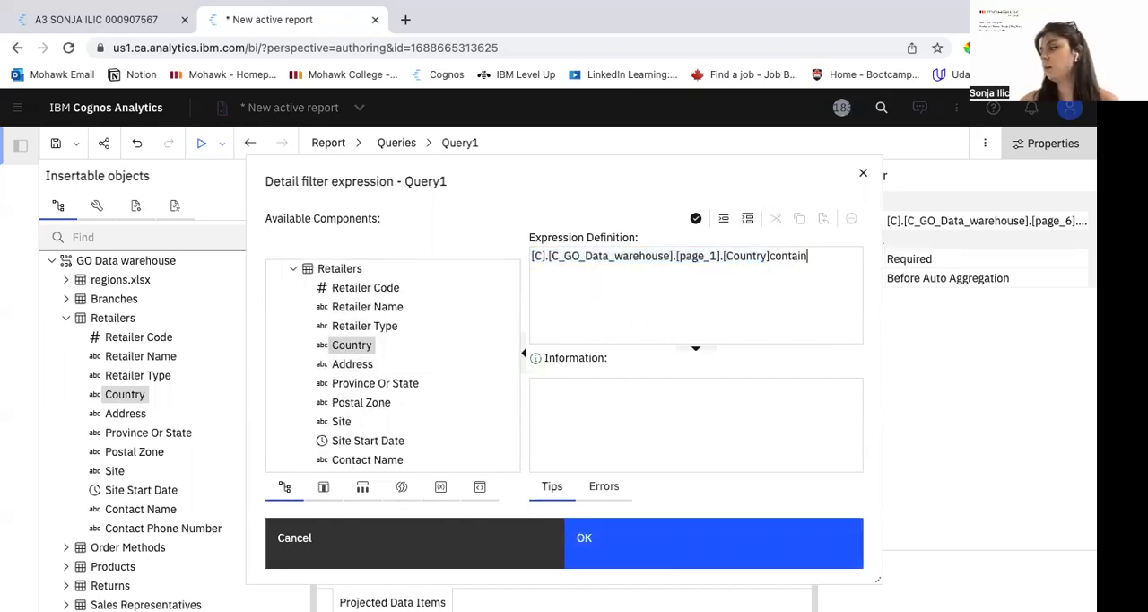
type("s")
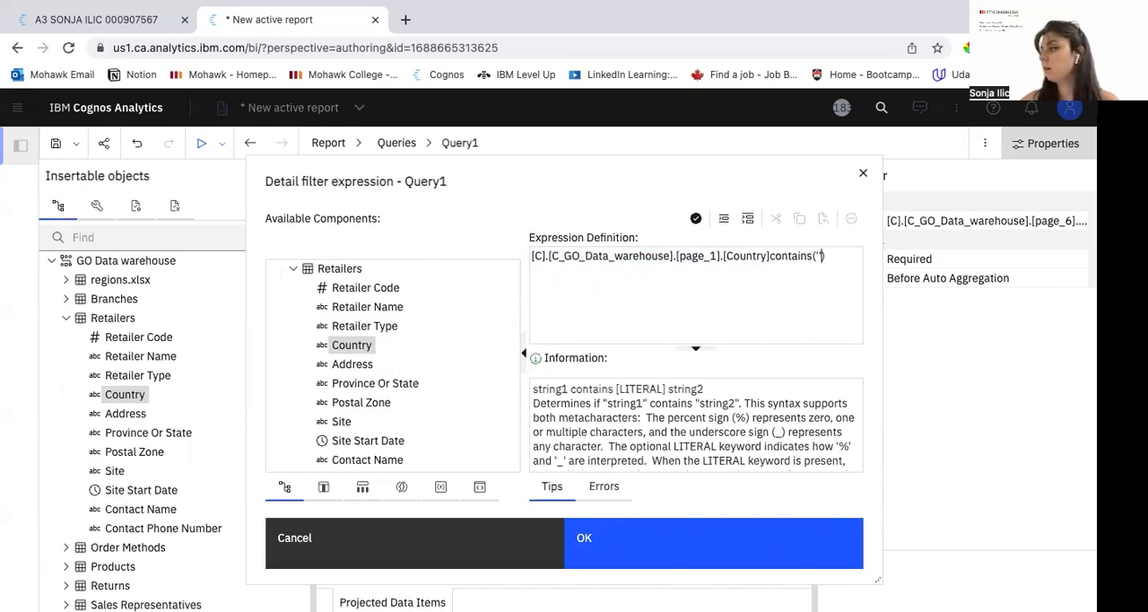
type("('Australia")
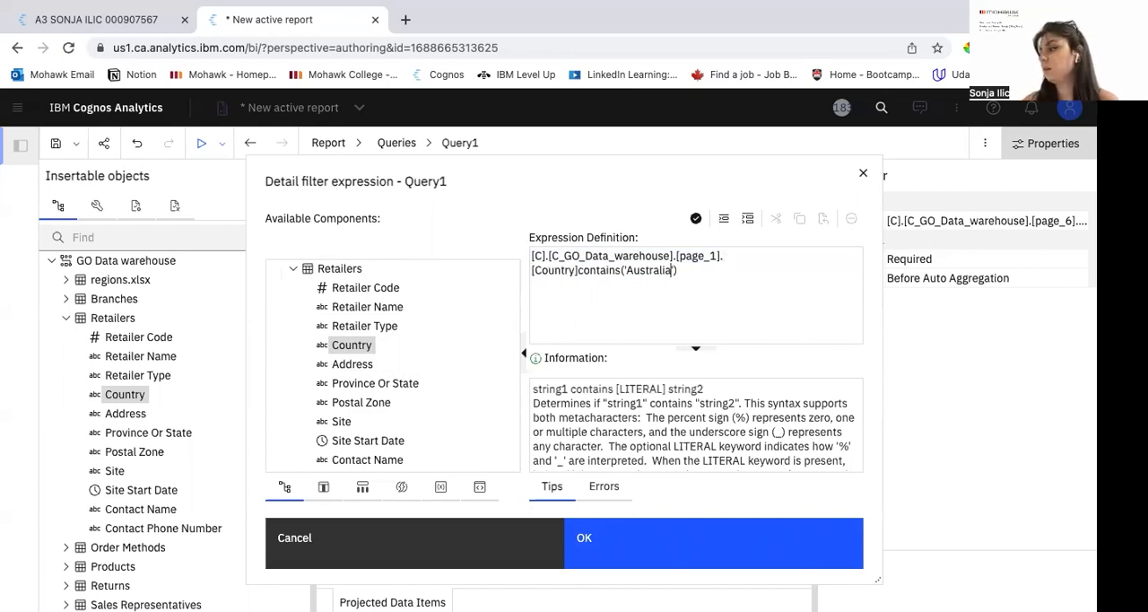
left_click(697, 220)
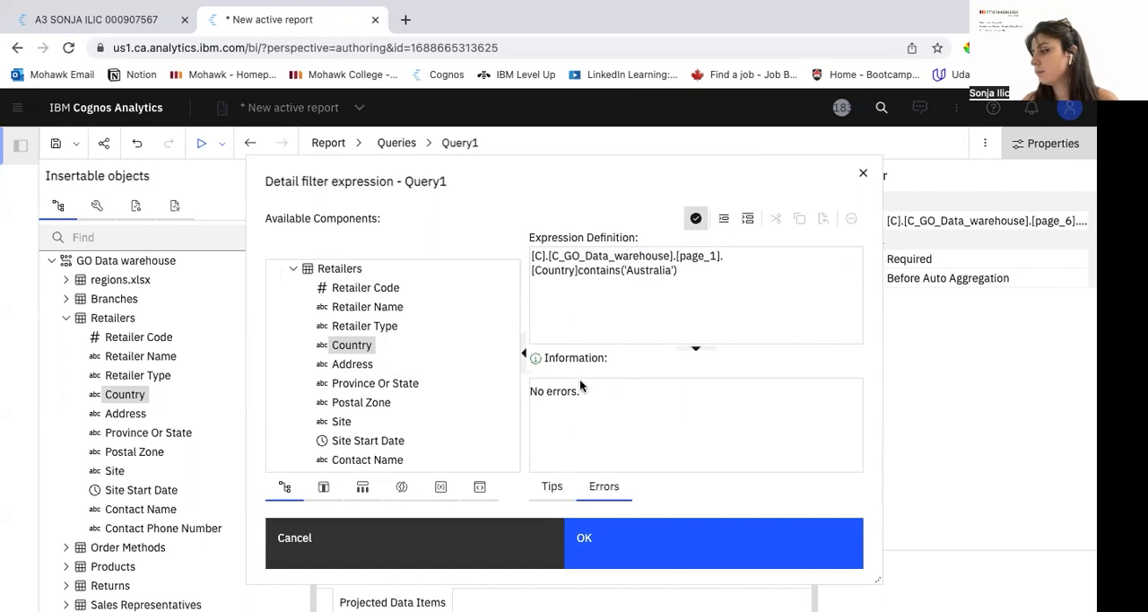
left_click(636, 543)
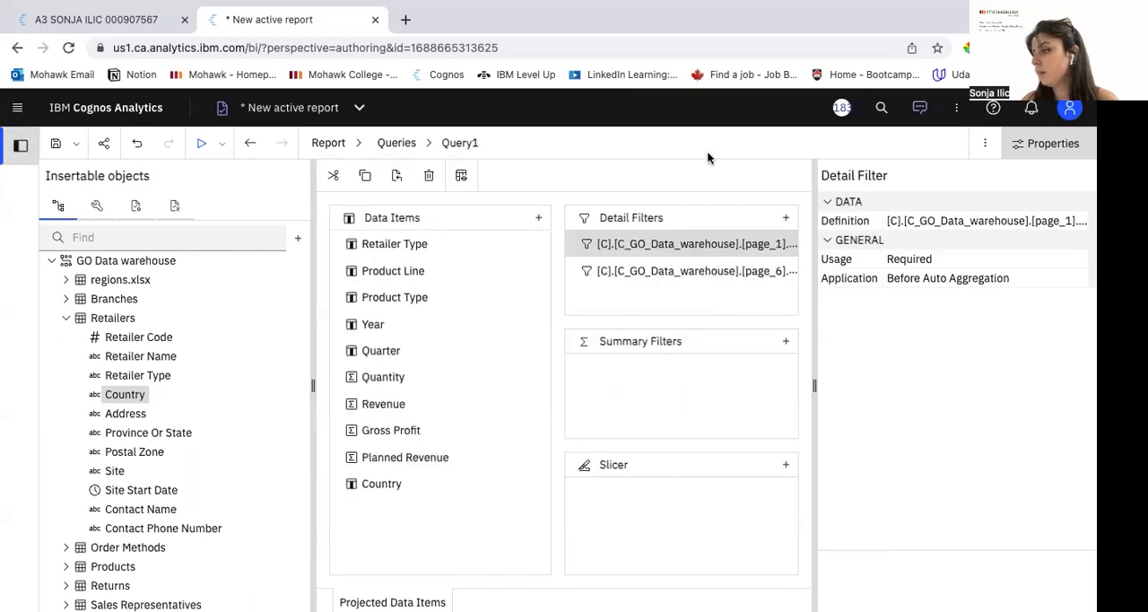
Step: Return to Page1 of the report and insert a block between the title header and the two columns
left_click(360, 144)
left_click(354, 221)
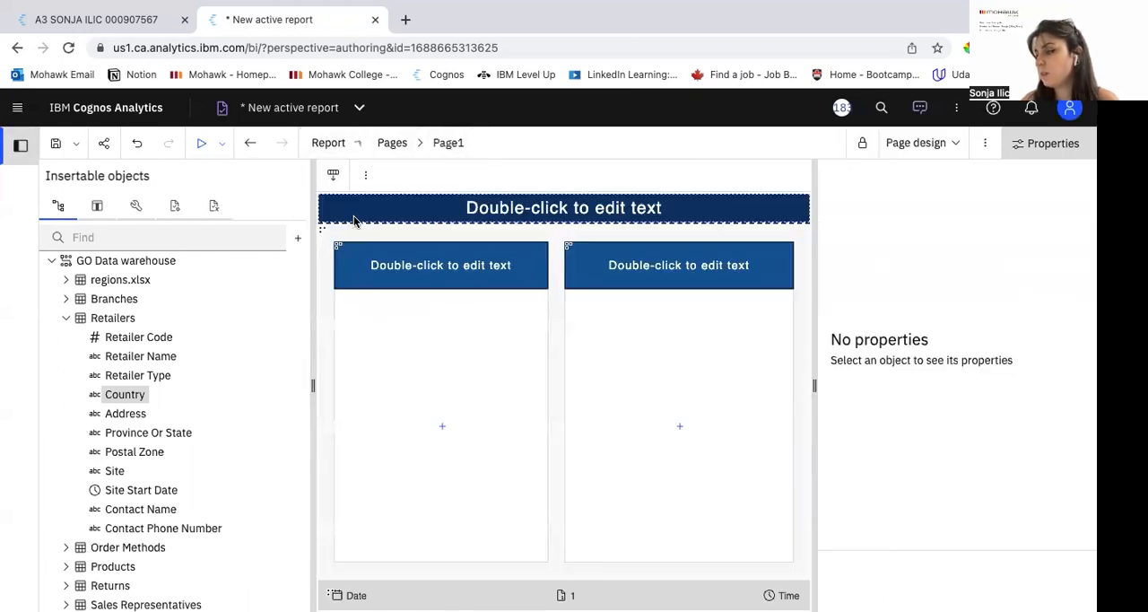
left_click(137, 206)
left_click_drag(133, 305, 356, 229)
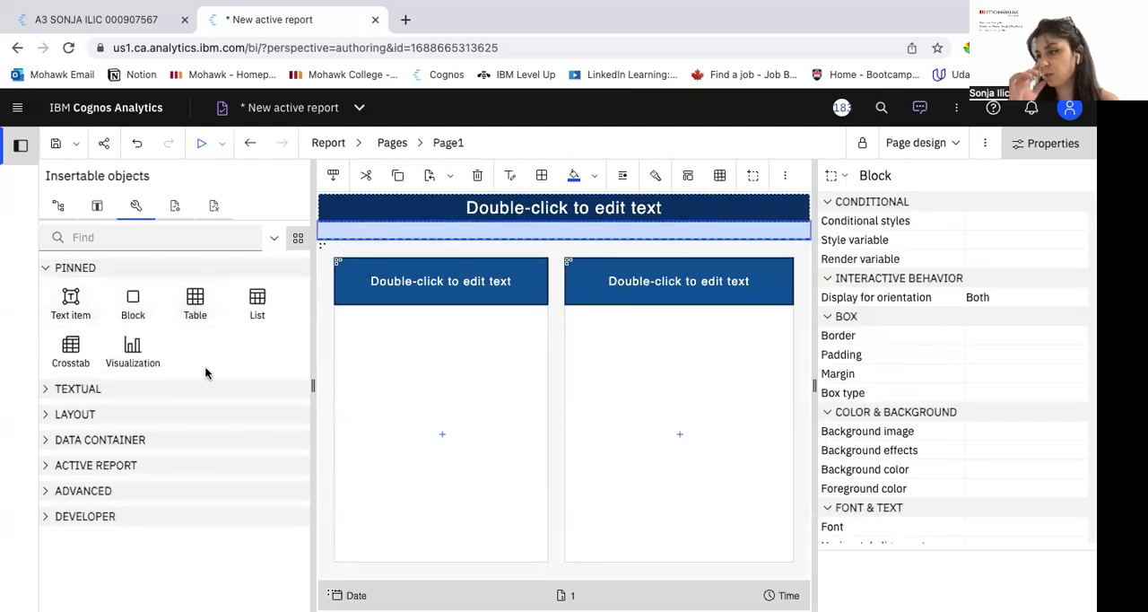
left_click_drag(193, 300, 399, 233)
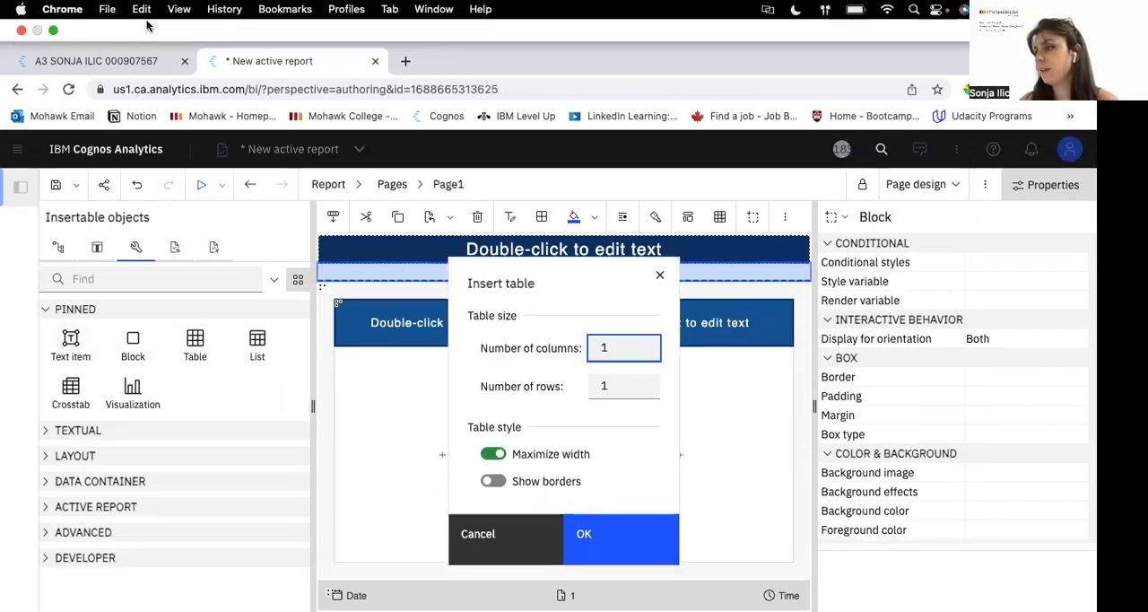
left_click(126, 19)
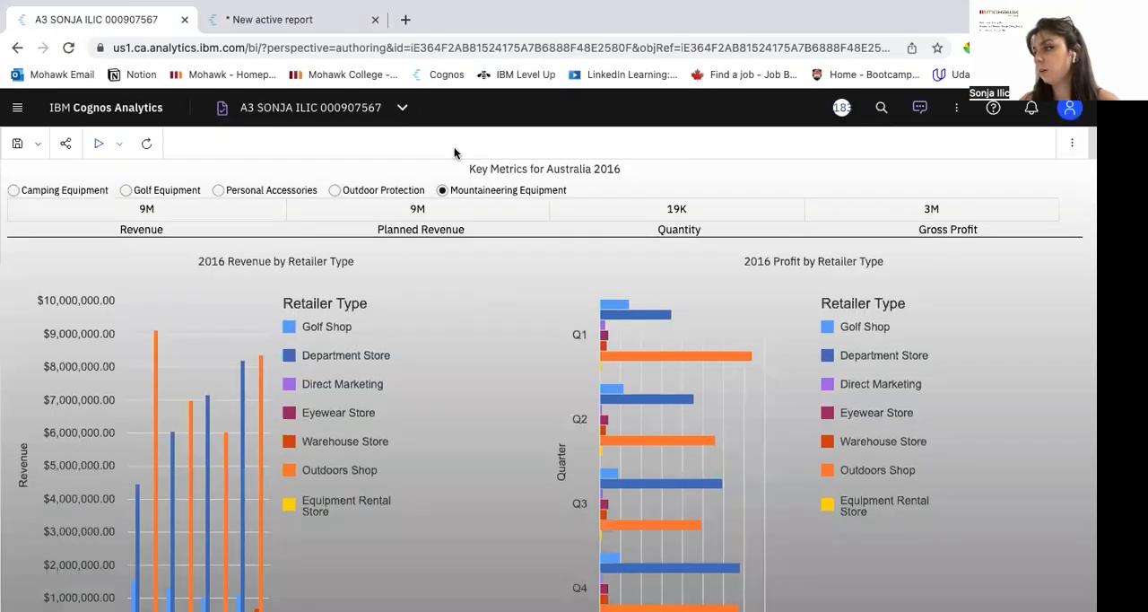
left_click(216, 23)
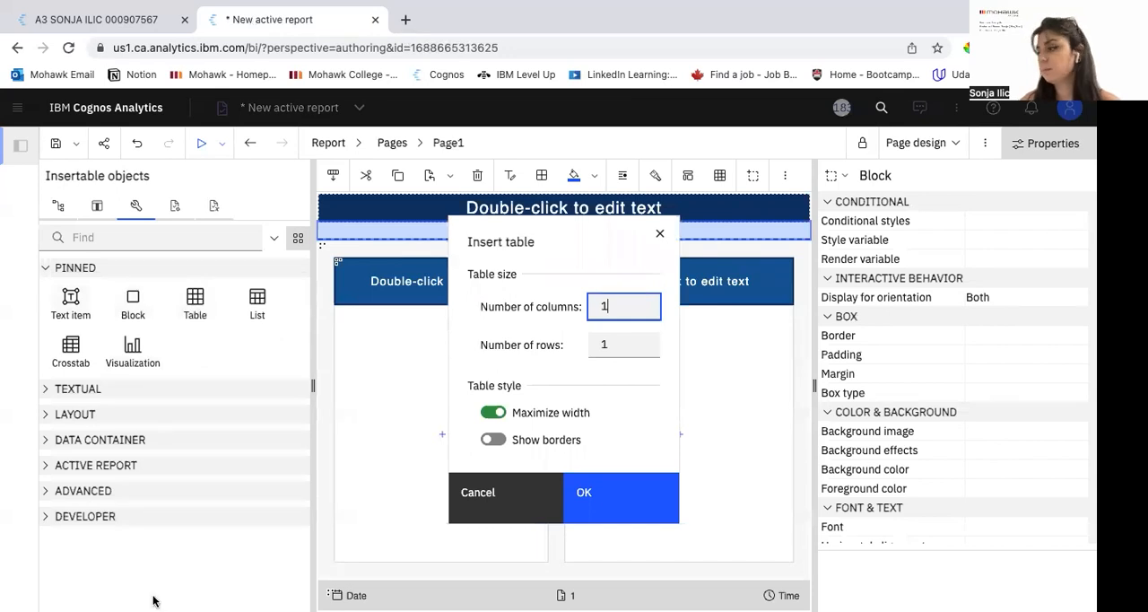
left_click(649, 492)
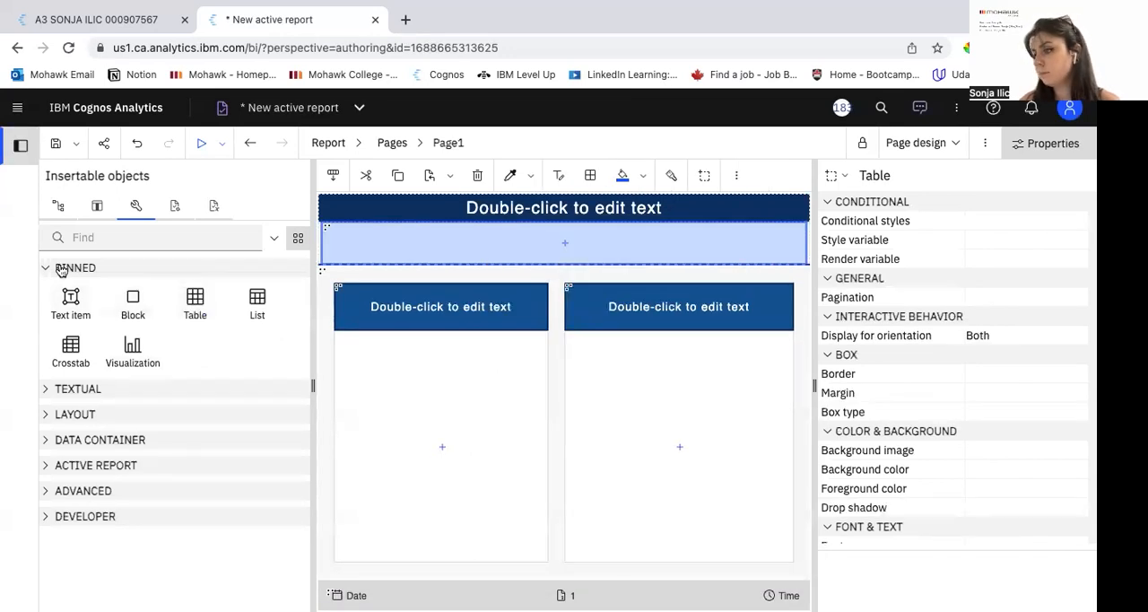
left_click(58, 440)
left_click_drag(133, 476, 496, 249)
key("super+z")
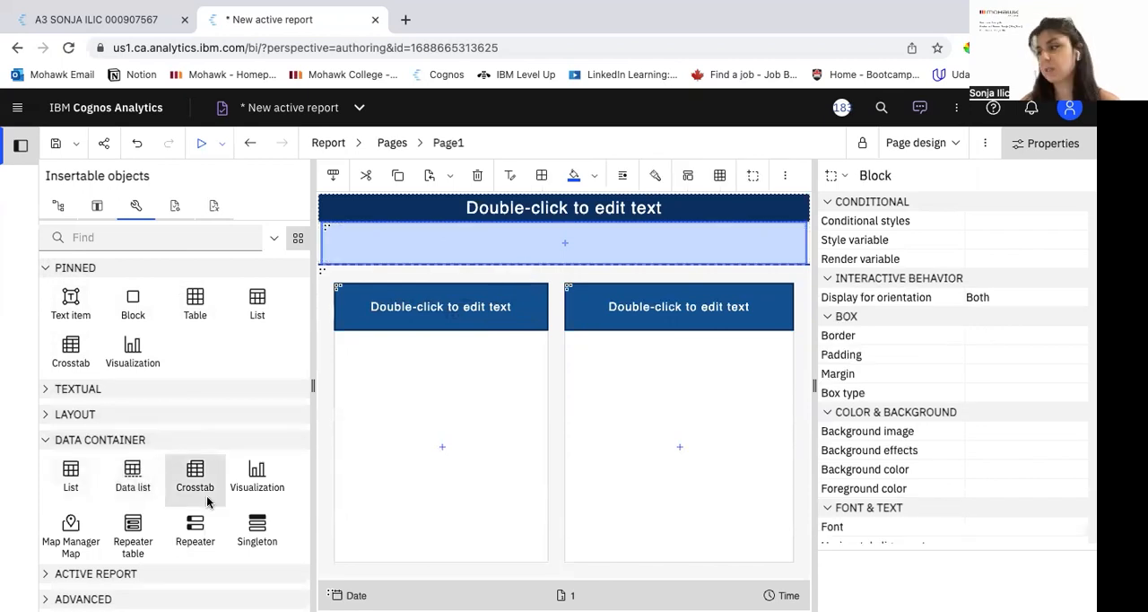
Step: Insert a table with 1 column and 2 rows in the block below the title header
left_click_drag(191, 299, 529, 232)
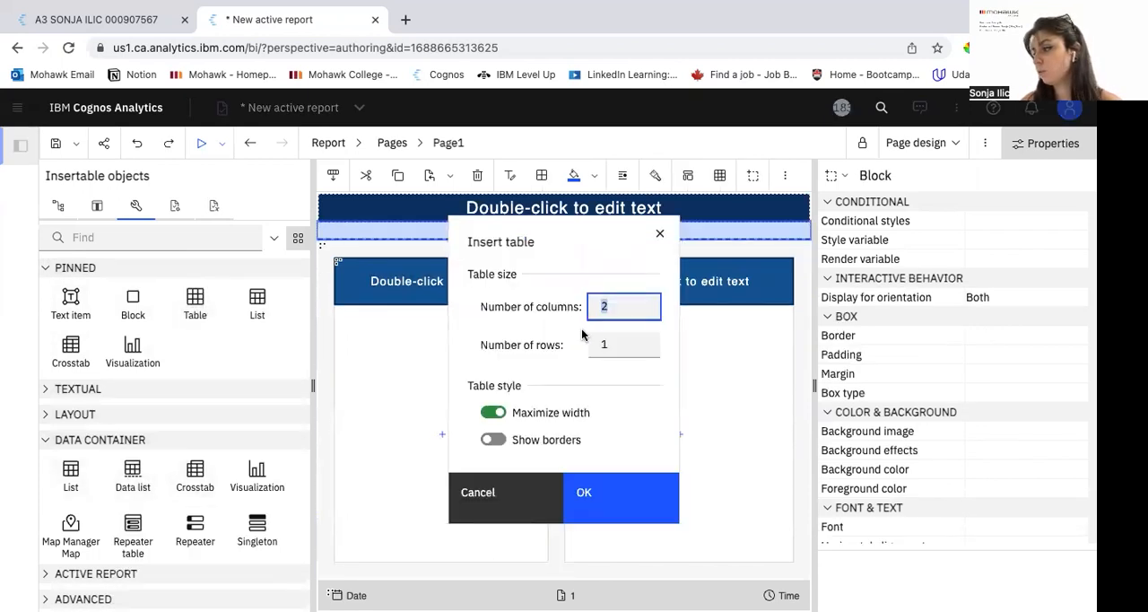
type("2")
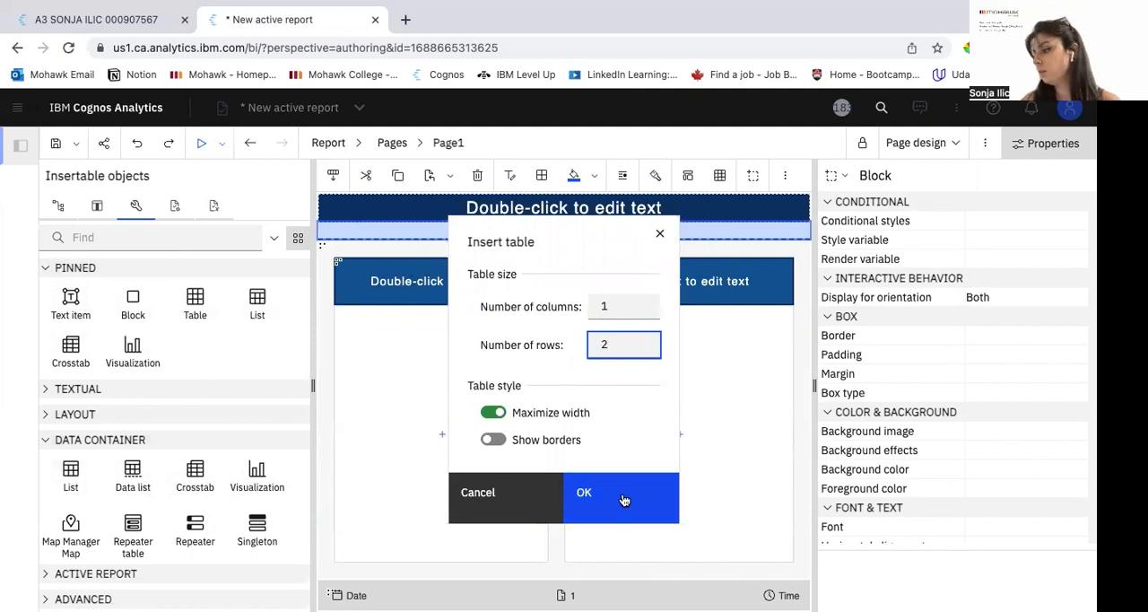
left_click(621, 499)
Step: Insert a data list based on Query1 in the second row of the new table
left_click_drag(131, 477, 575, 287)
left_click(674, 377)
left_click(598, 408)
left_click(607, 477)
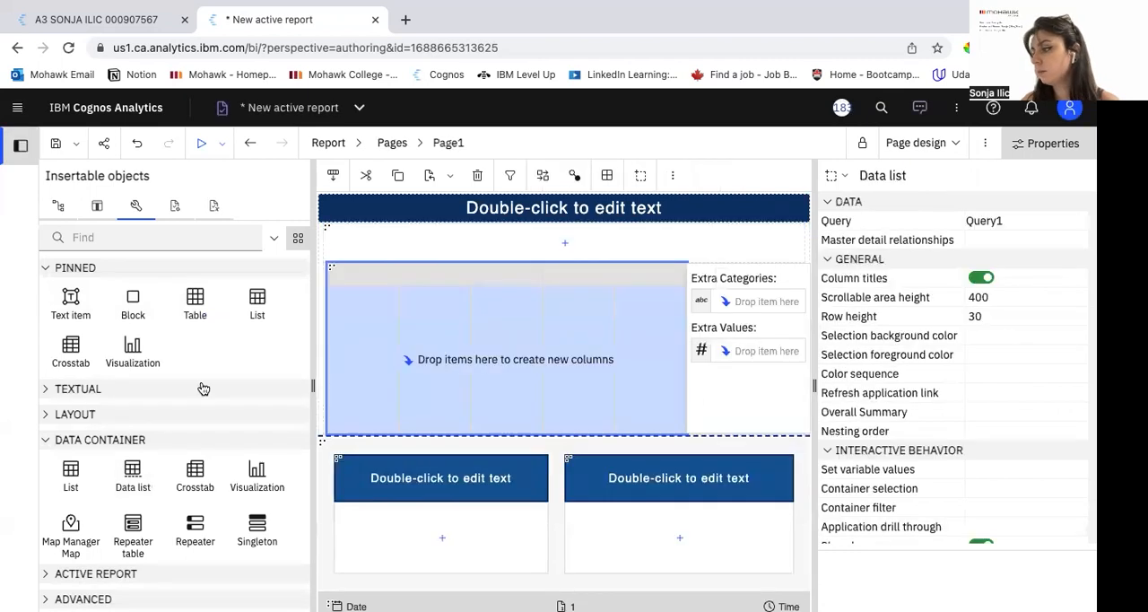
Step: Add Revenue, Planned Revenue, Quantity and Gross Profit as data list columns, with Product Line as an extra category
left_click(97, 206)
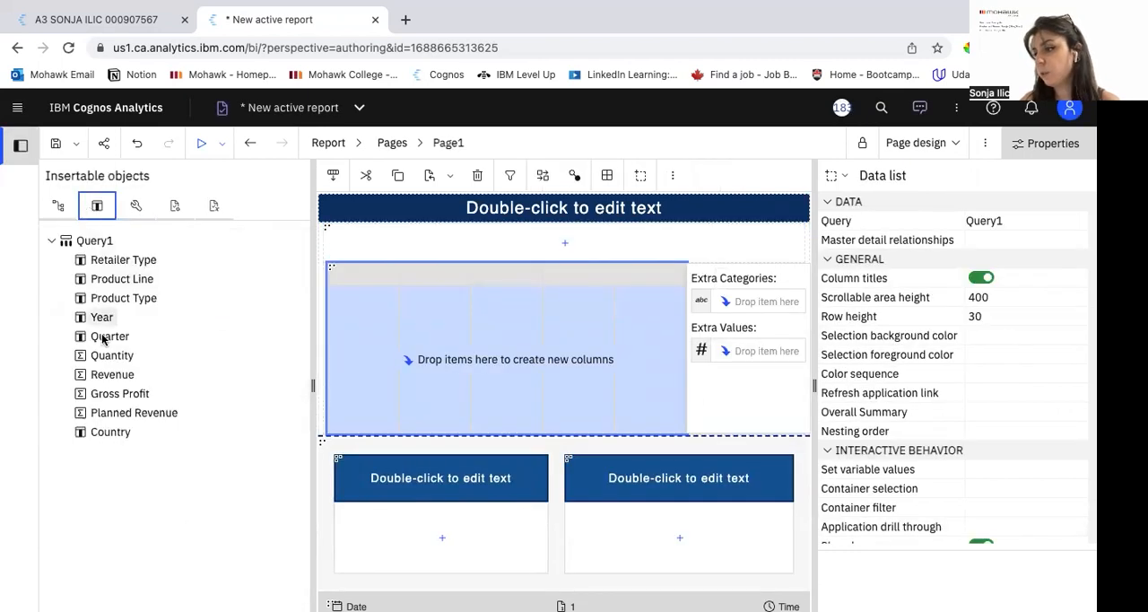
left_click(133, 417, "ctrl")
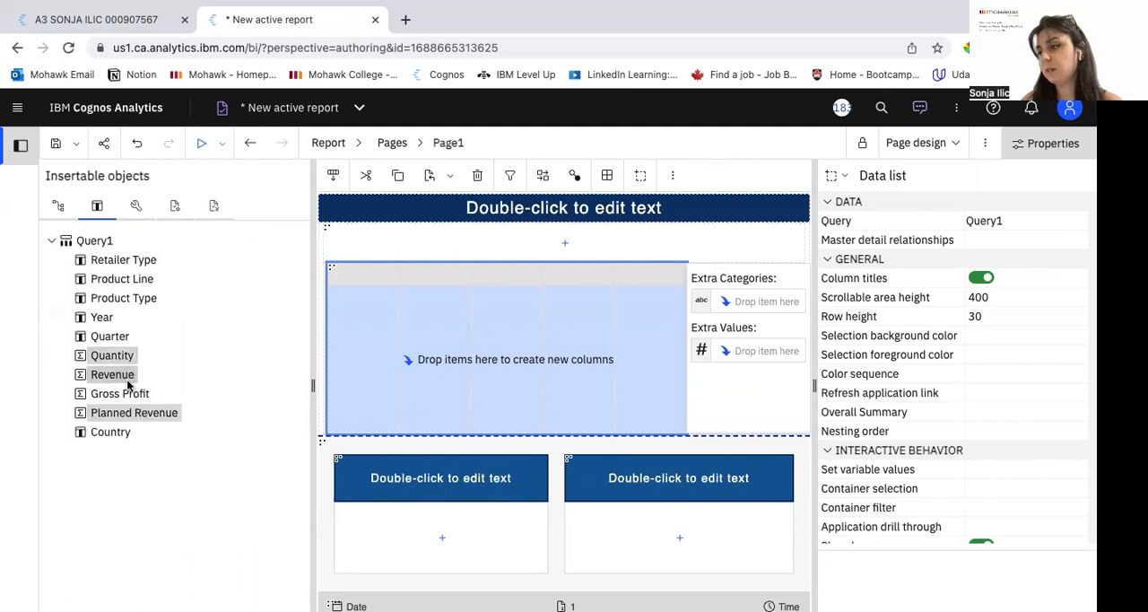
left_click(128, 396, "ctrl")
left_click_drag(123, 357, 368, 281)
left_click_drag(106, 284, 674, 303)
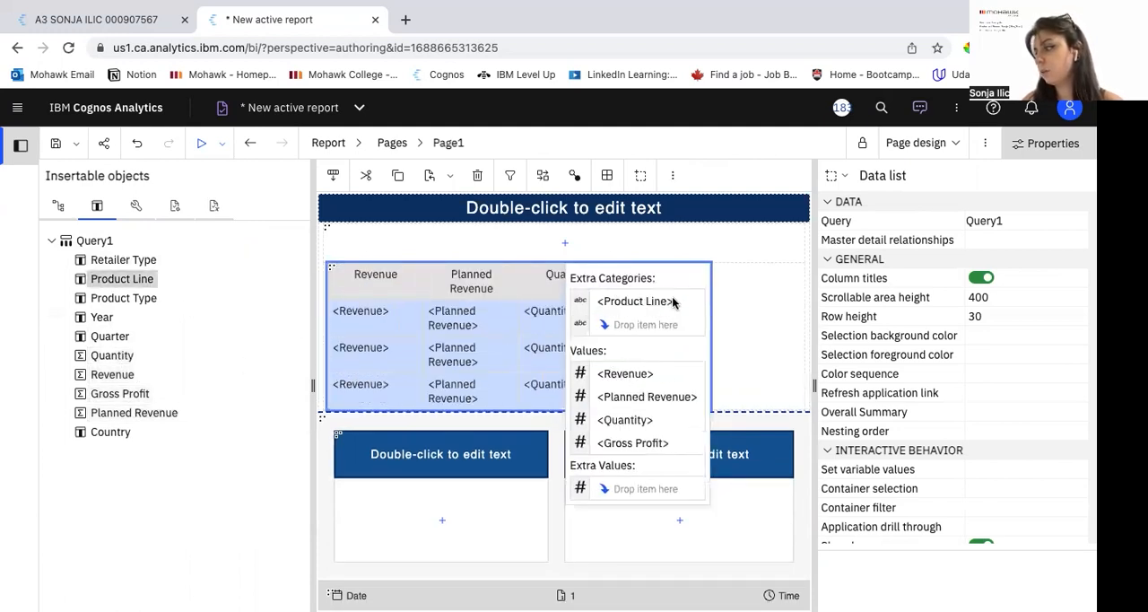
Step: Insert a data radio button group based on Query1 in the table's first row and fill it with Product Line
left_click(136, 207)
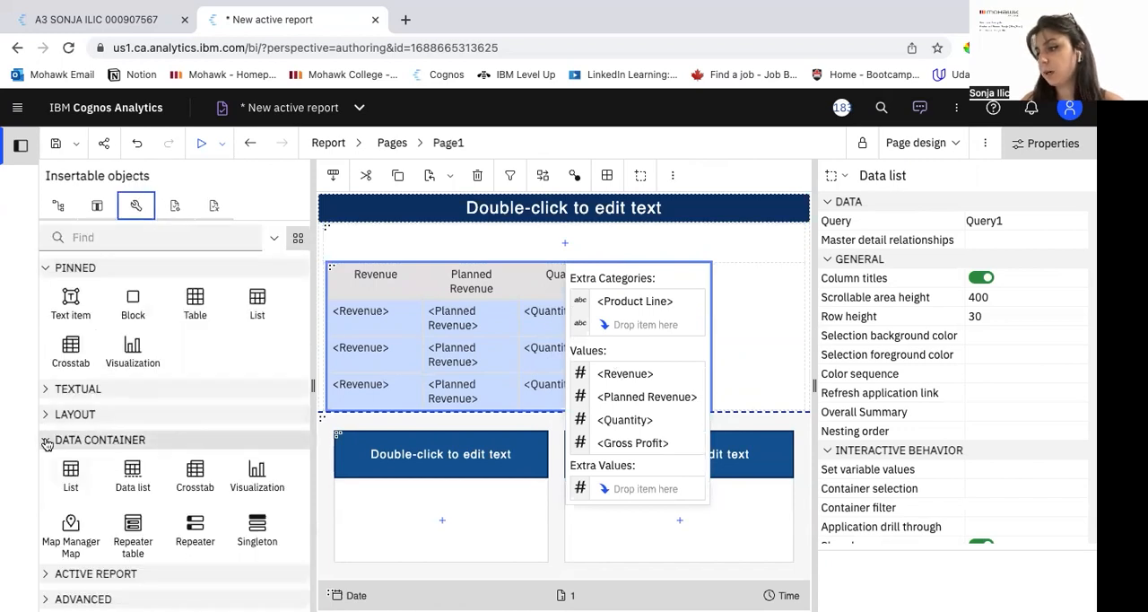
left_click(90, 440)
left_click(89, 465)
scroll(96, 491, "down", 3)
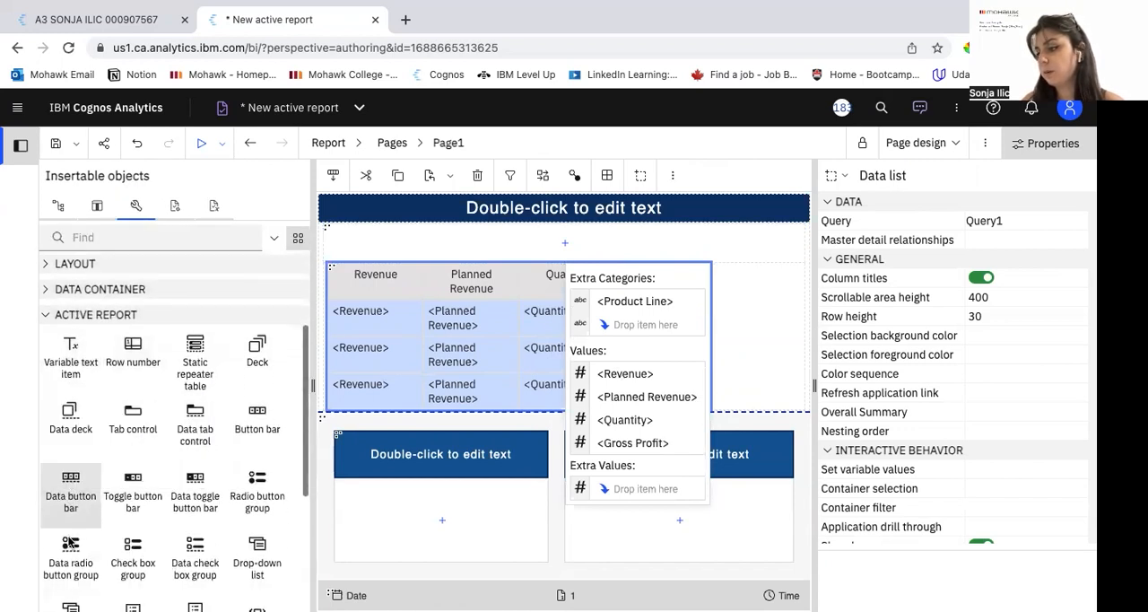
left_click_drag(72, 548, 442, 239)
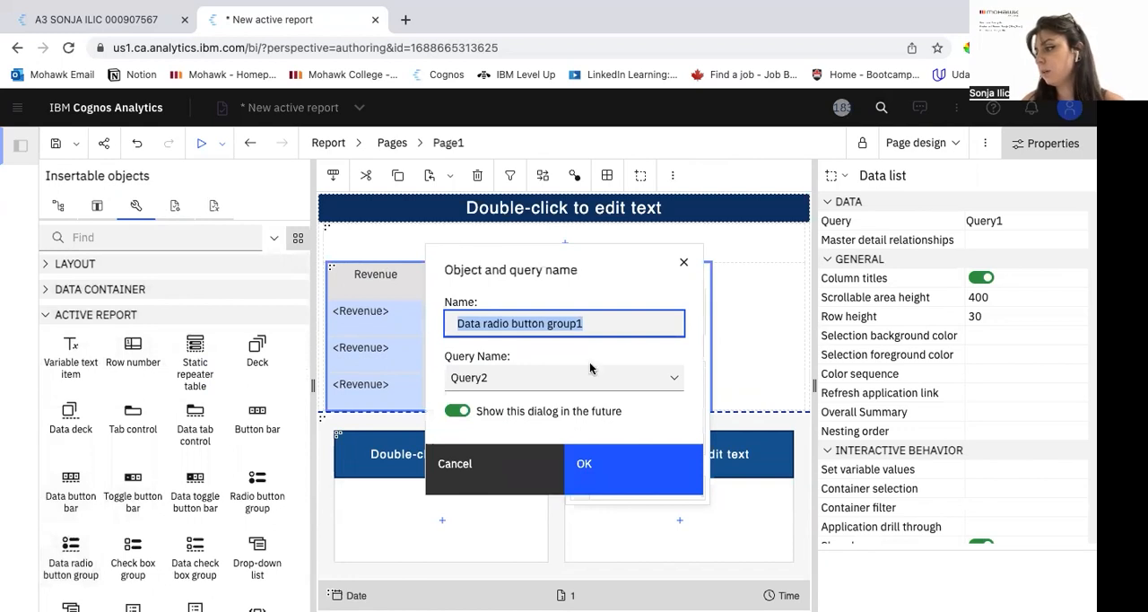
left_click(675, 378)
left_click(661, 401)
left_click(658, 472)
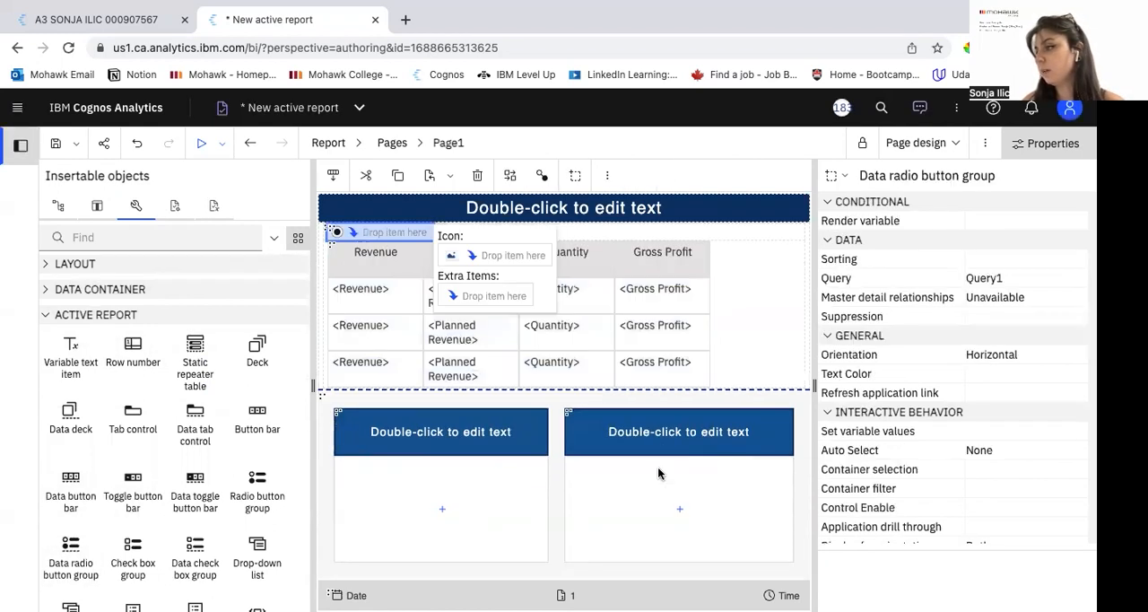
left_click(97, 206)
left_click_drag(119, 284, 396, 235)
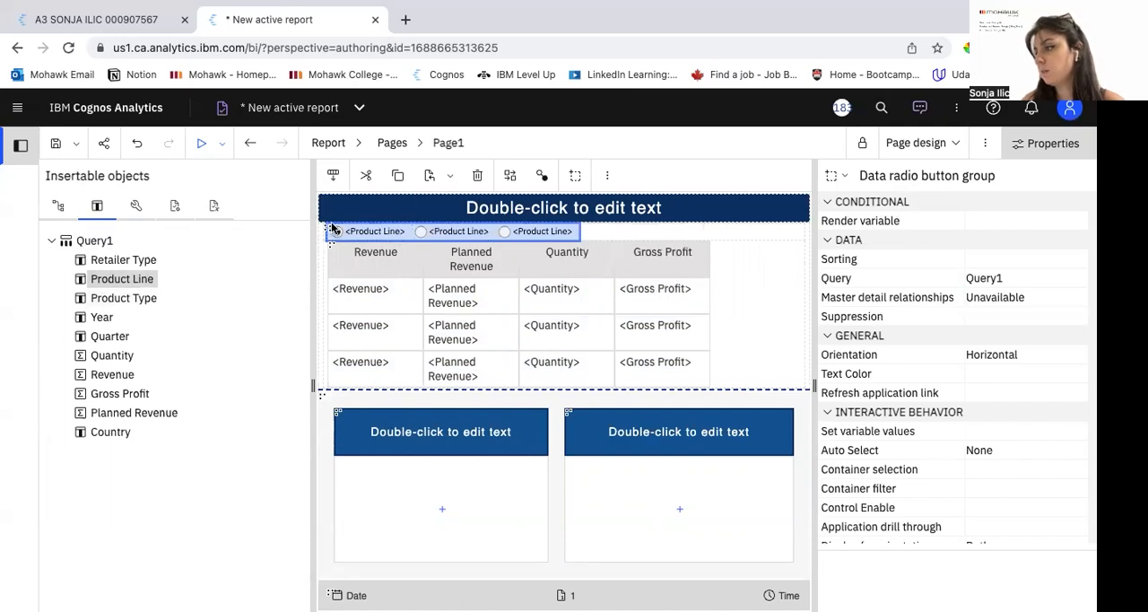
Step: Connect the data radio button group to the data list on Product Line with the Filter behavior
left_click(543, 176)
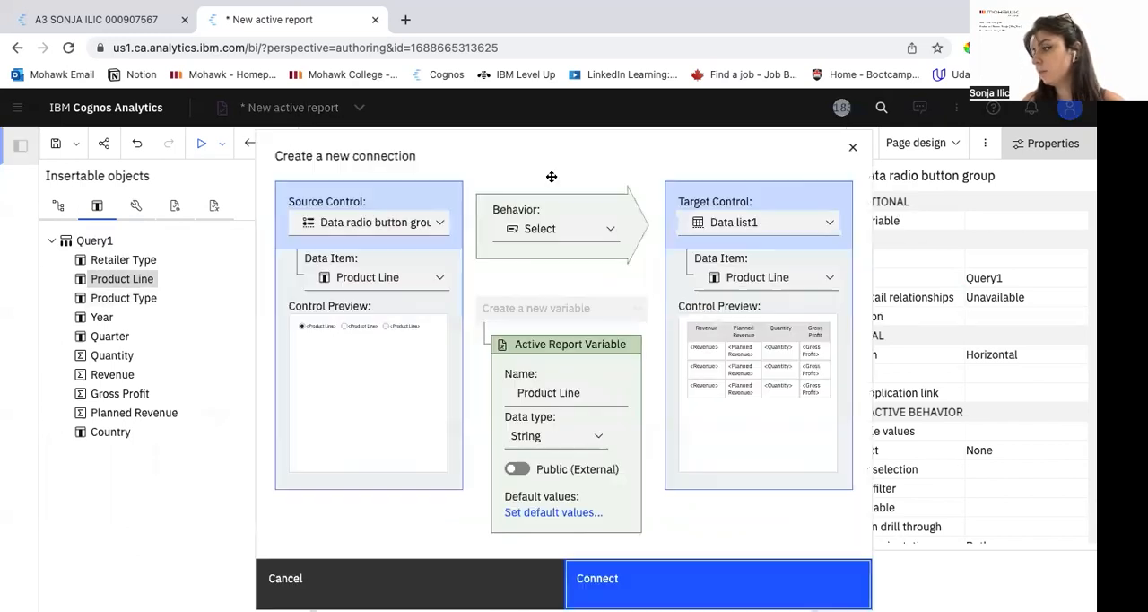
left_click(590, 232)
left_click(587, 253)
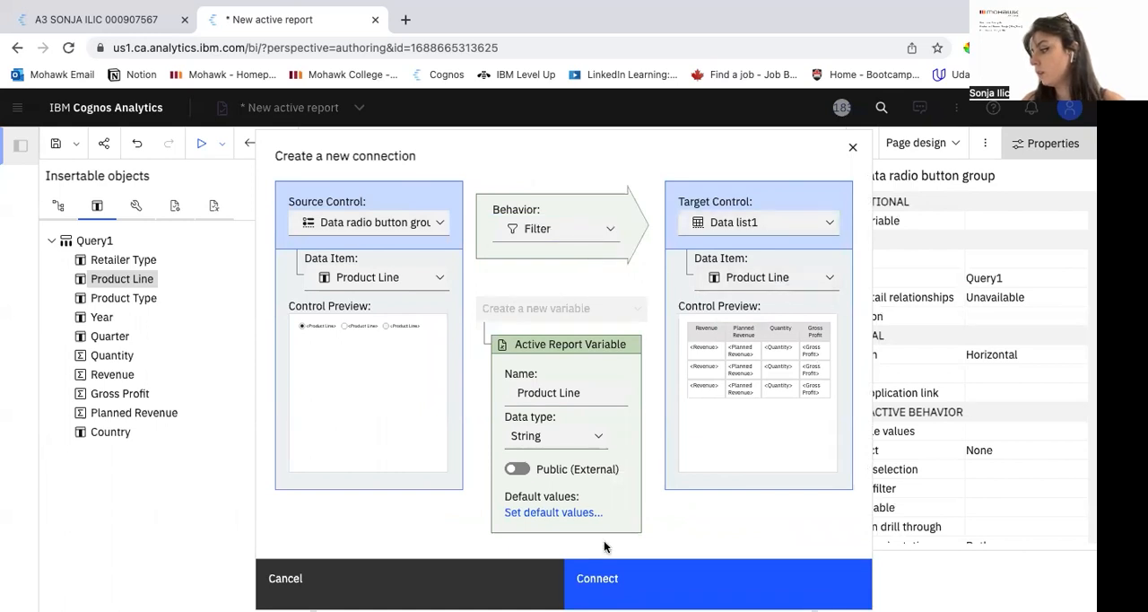
left_click(599, 567)
Step: Run the report and test the data list filtering with the product line radio buttons, including Personal Accessories and Mountaineering Equipment
left_click(202, 142)
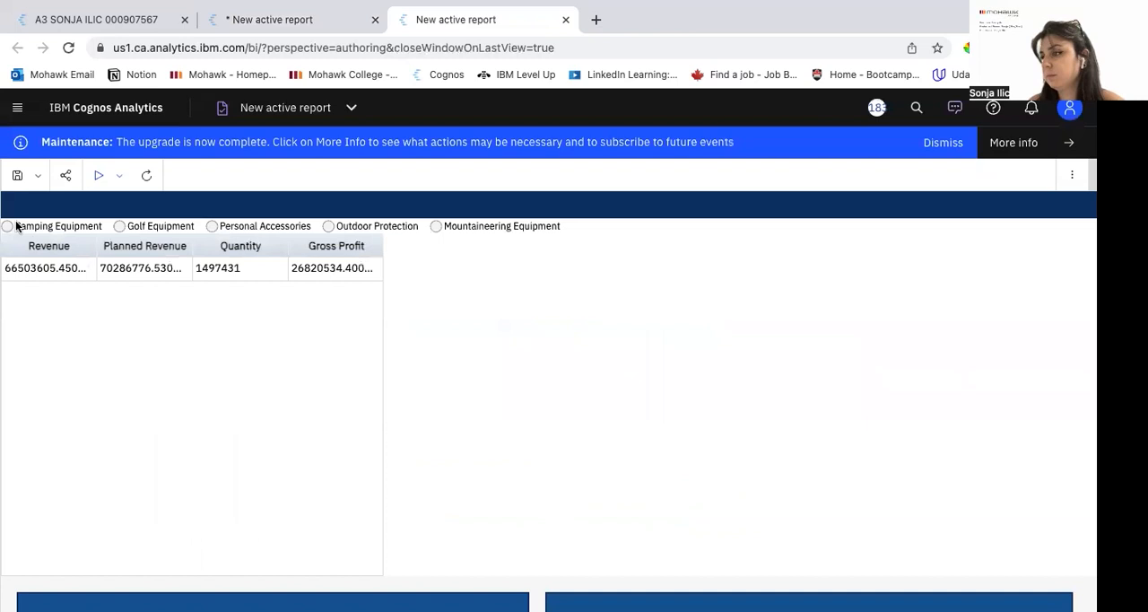
left_click(16, 225)
left_click(117, 226)
left_click(212, 227)
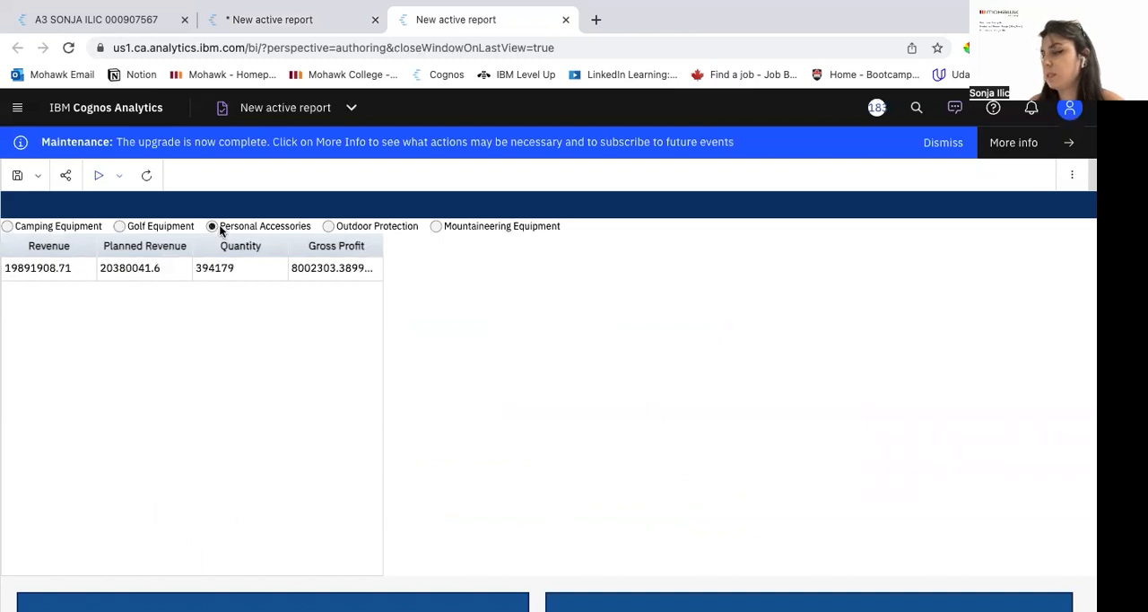
left_click(438, 226)
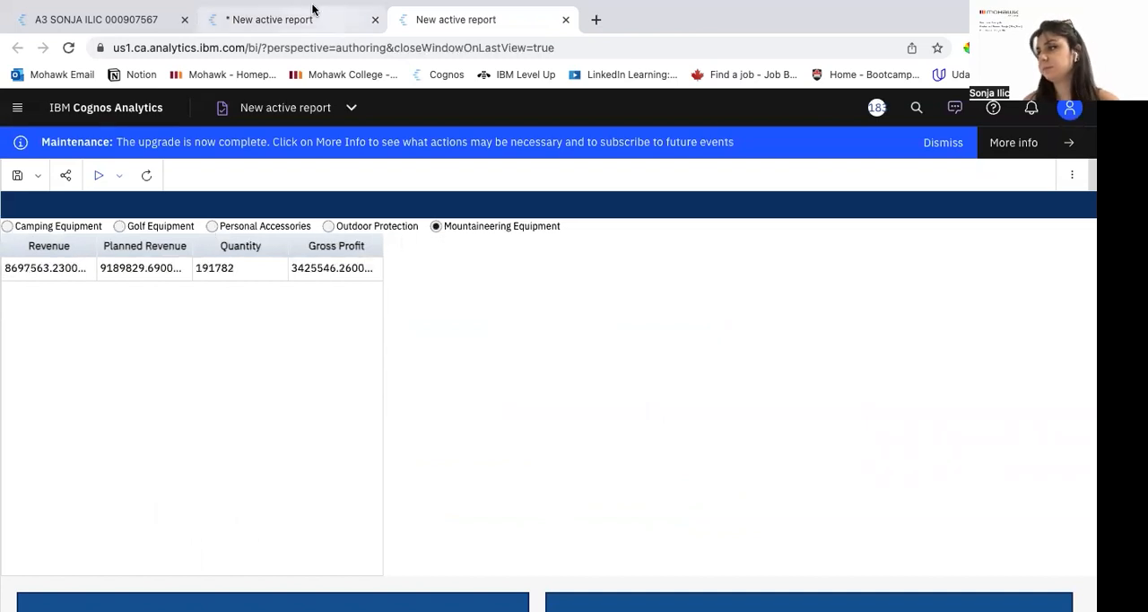
Step: Return to the report design and insert a clustered column visualization based on Query1 in the first column of the page
left_click(310, 18)
left_click(136, 205)
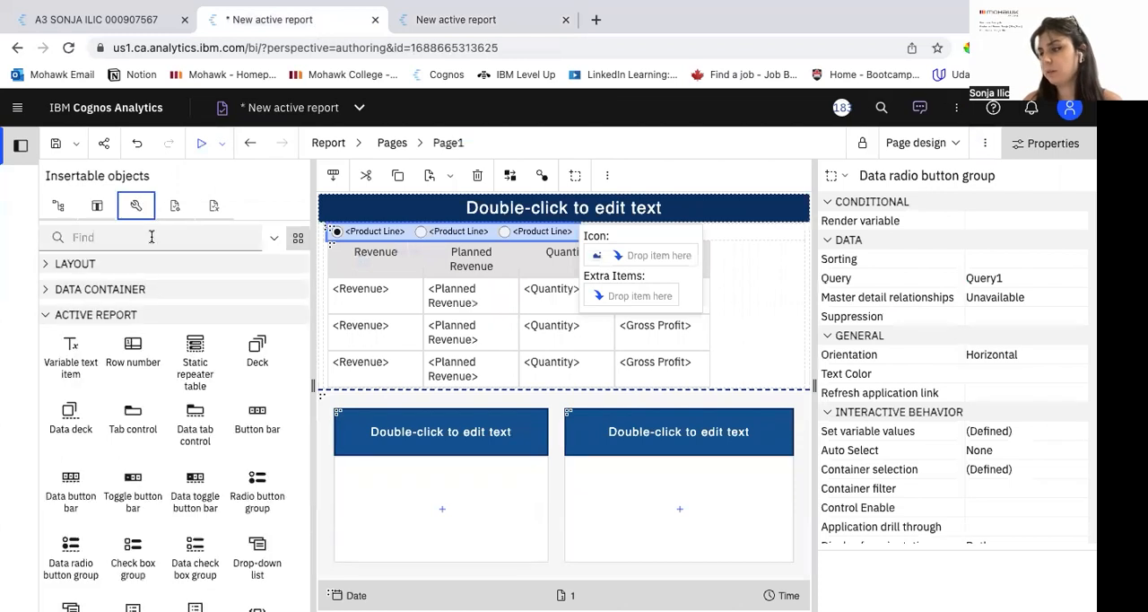
scroll(117, 302, "up", 2)
left_click_drag(116, 302, 438, 510)
left_click(328, 390)
left_click(752, 569)
left_click(663, 412)
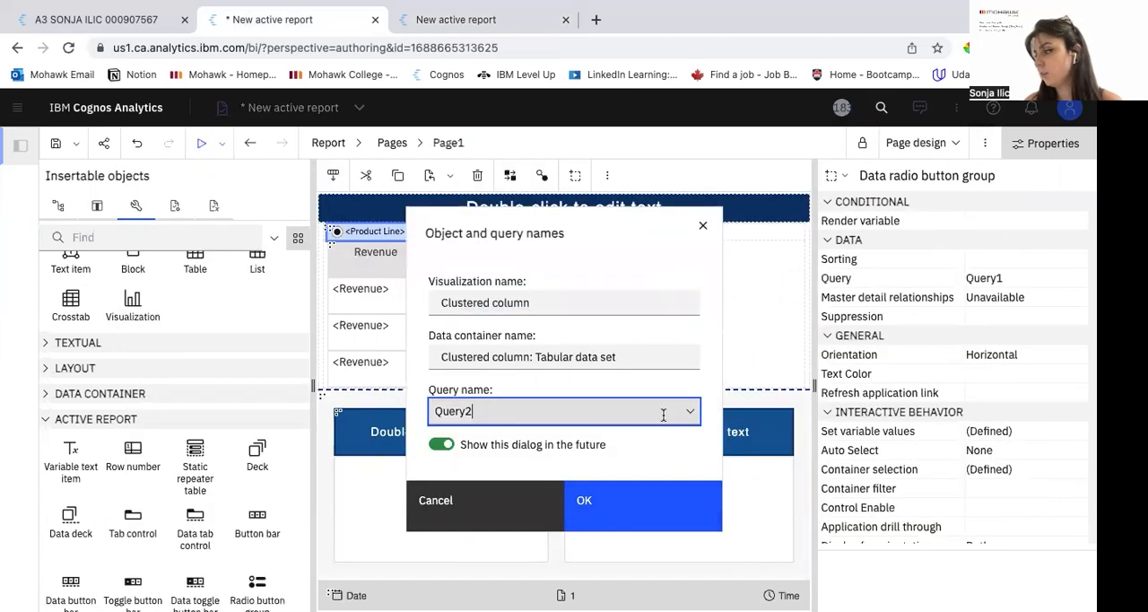
left_click(691, 412)
left_click(646, 438)
left_click(634, 500)
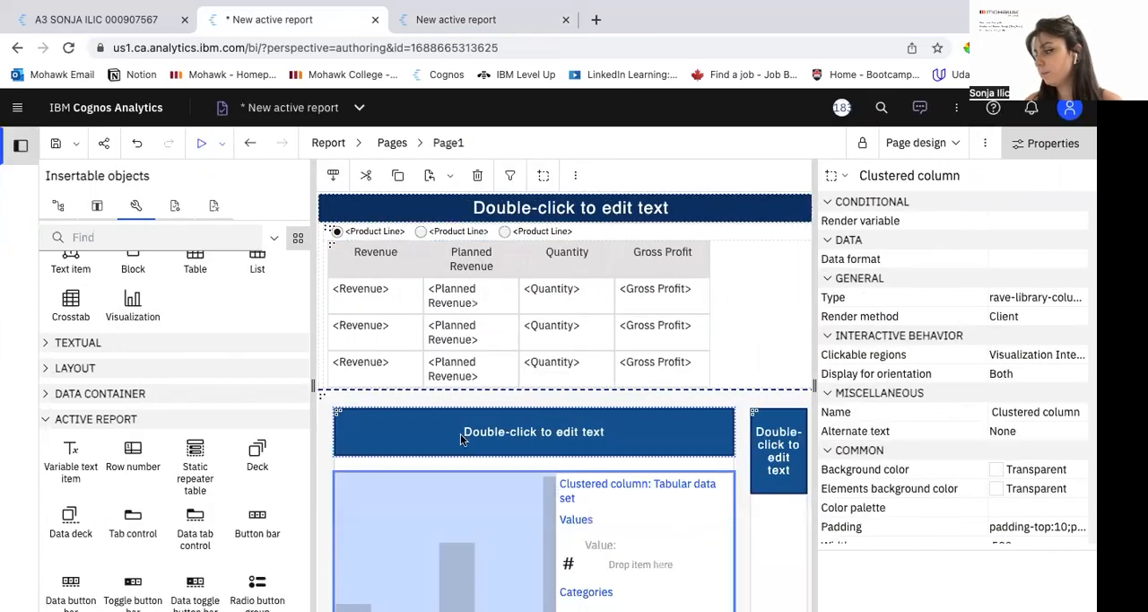
Step: Insert a clustered bar visualization based on Query1 in the second column and hide the properties
left_click_drag(141, 301, 773, 550)
left_click(615, 325)
left_click(587, 569)
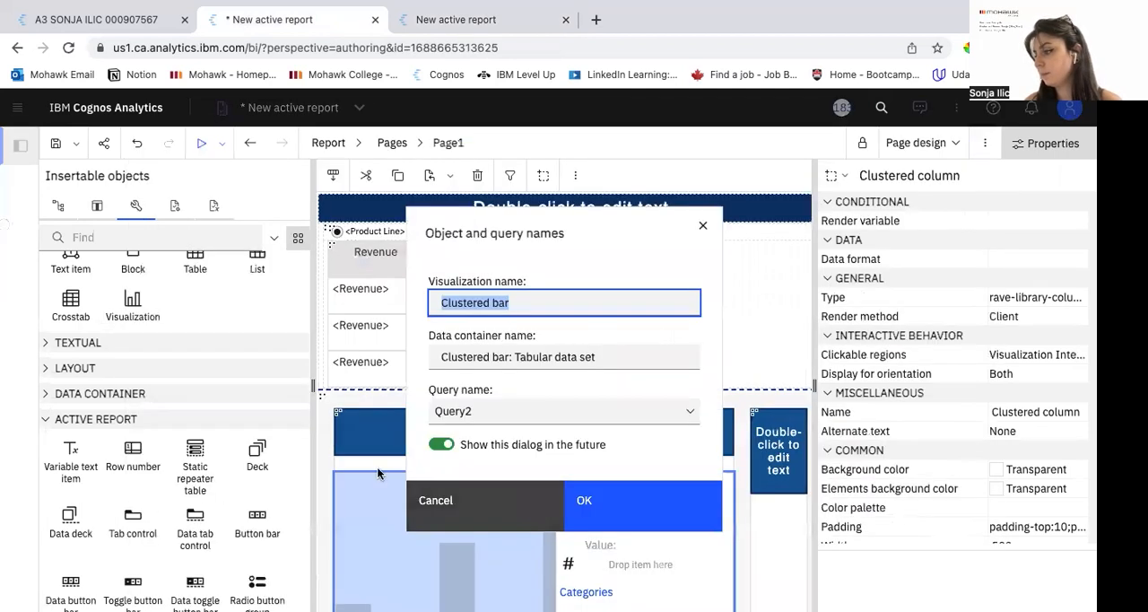
left_click(679, 410)
left_click(464, 467)
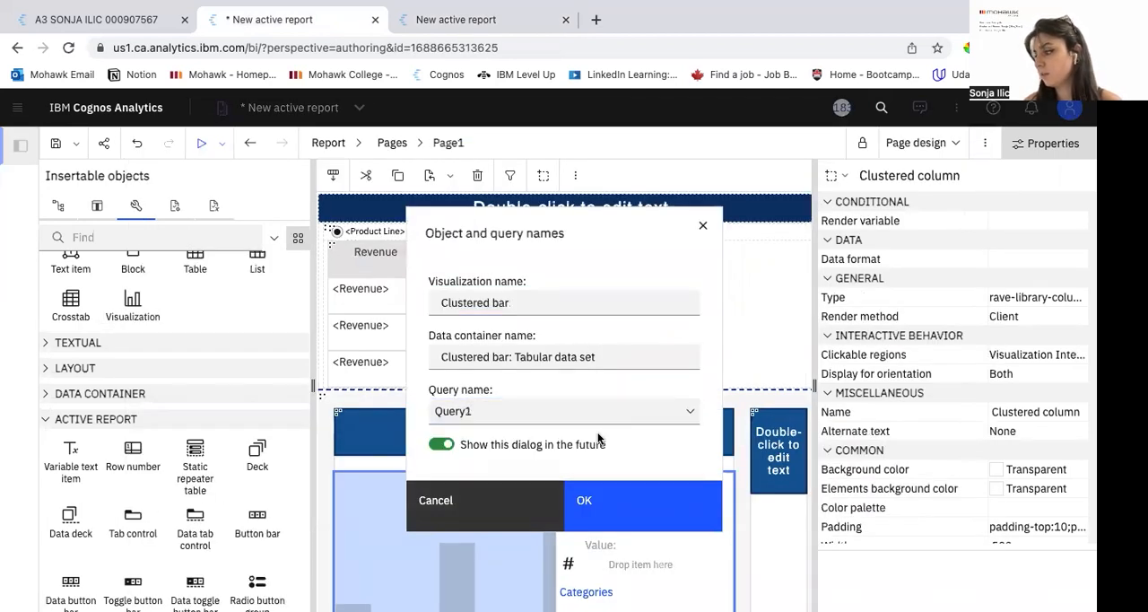
left_click(610, 505)
left_click(1031, 145)
Step: Check the finished A3 report's charts, then assign Retailer Type to Color, Revenue to Value and Quarter to X axis in the clustered bar chart
scroll(348, 389, "down", 2)
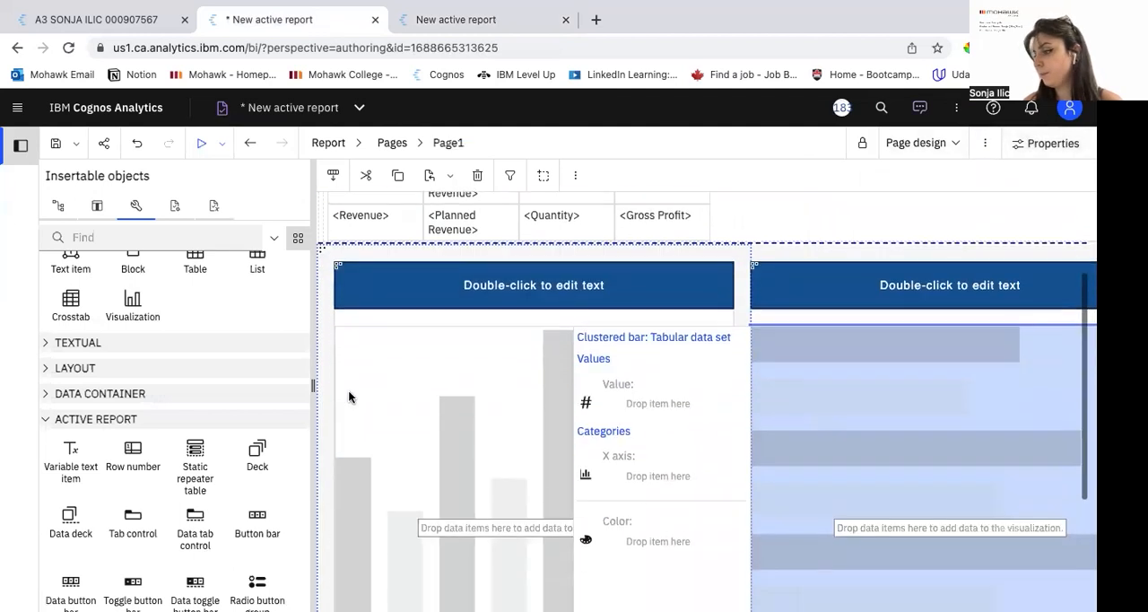
left_click(97, 207)
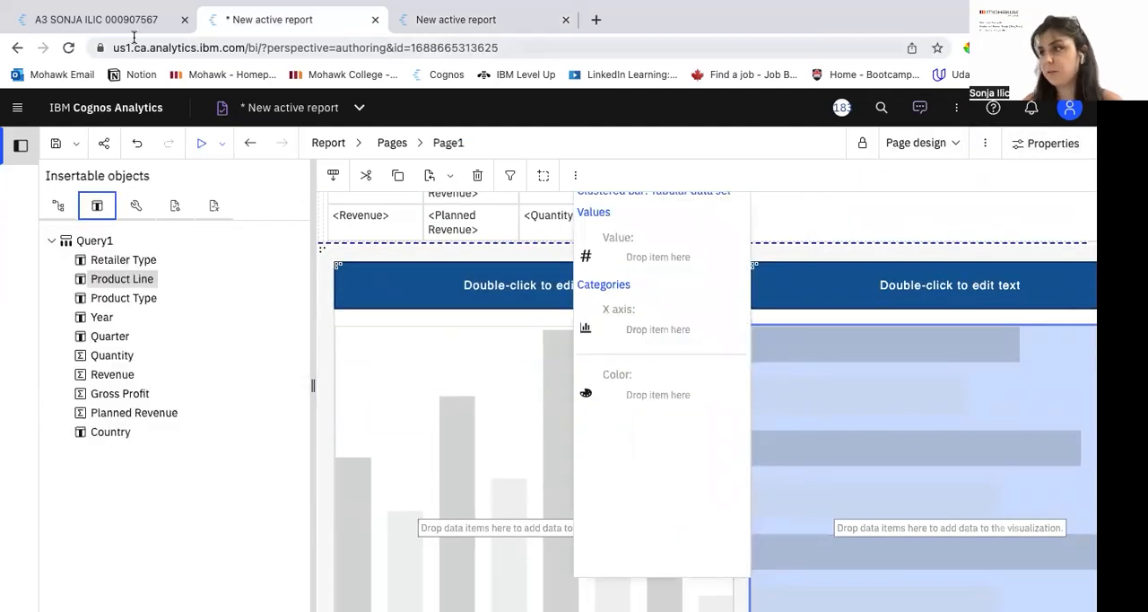
left_click(120, 23)
scroll(12, 446, "down", 3)
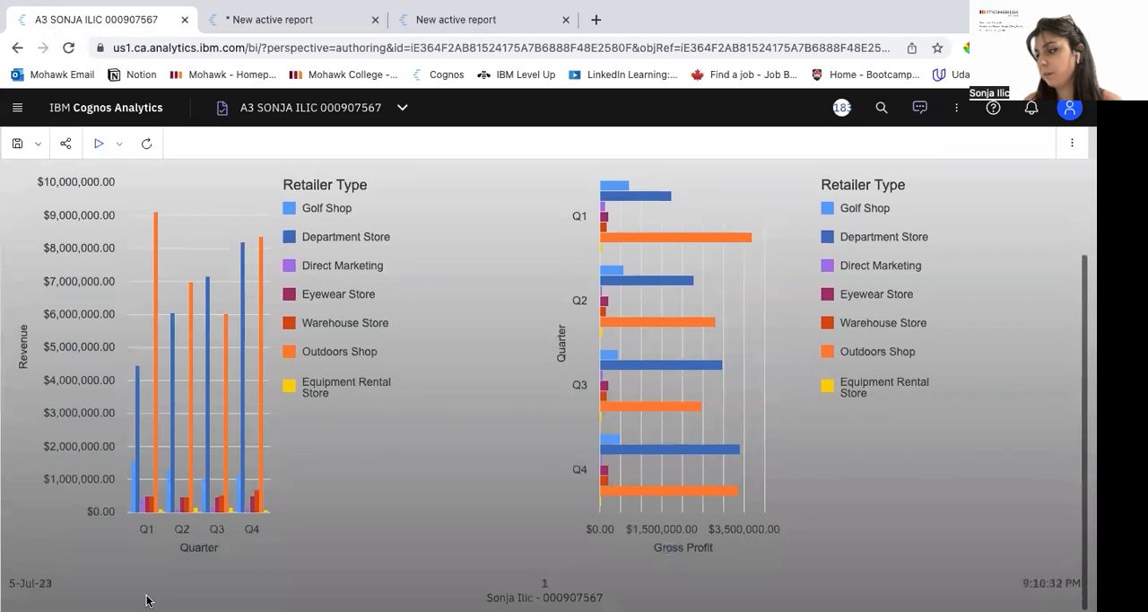
left_click(295, 19)
left_click_drag(126, 261, 646, 394)
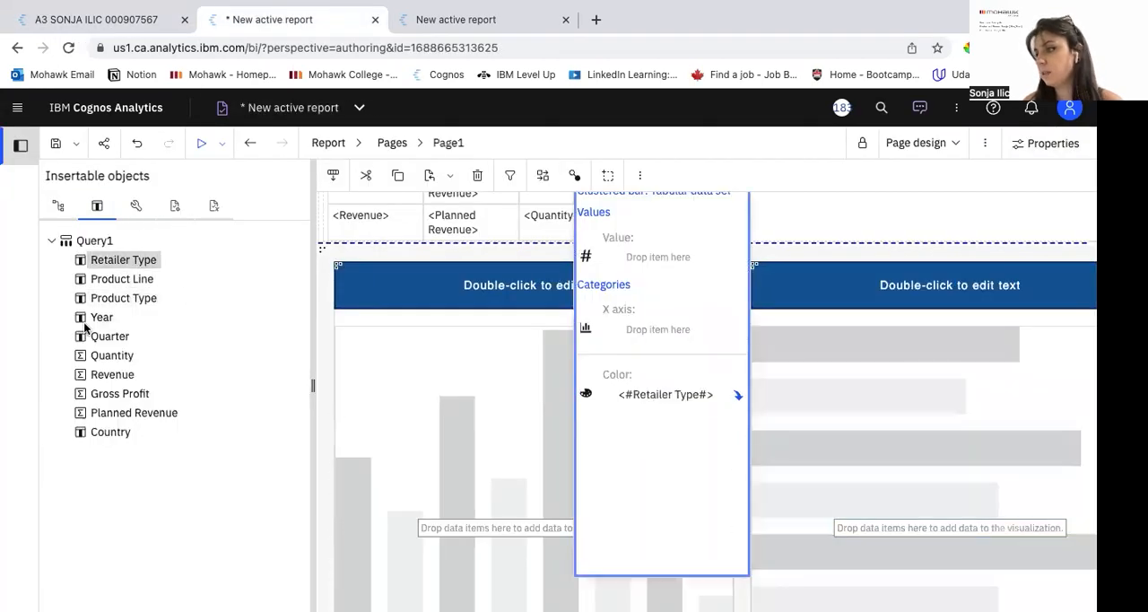
left_click_drag(112, 374, 693, 257)
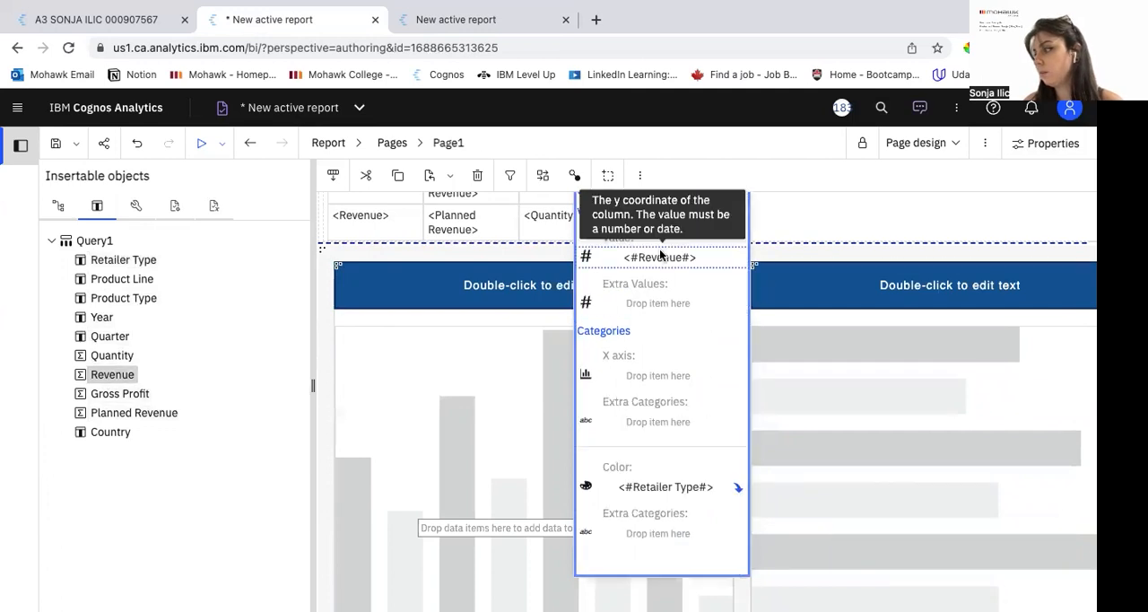
left_click_drag(93, 339, 651, 380)
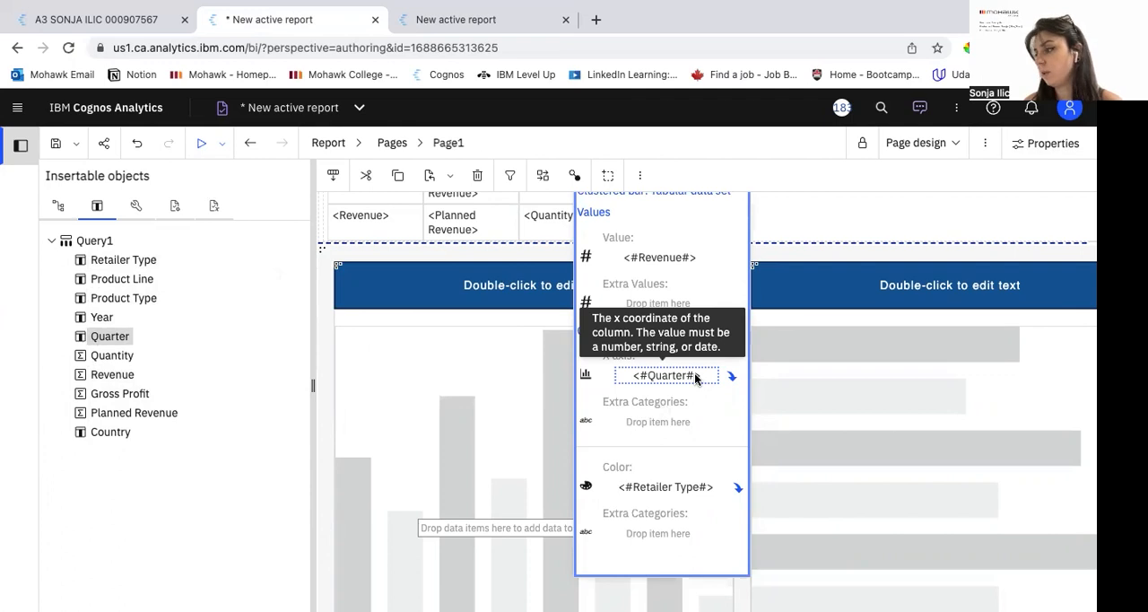
left_click(321, 282)
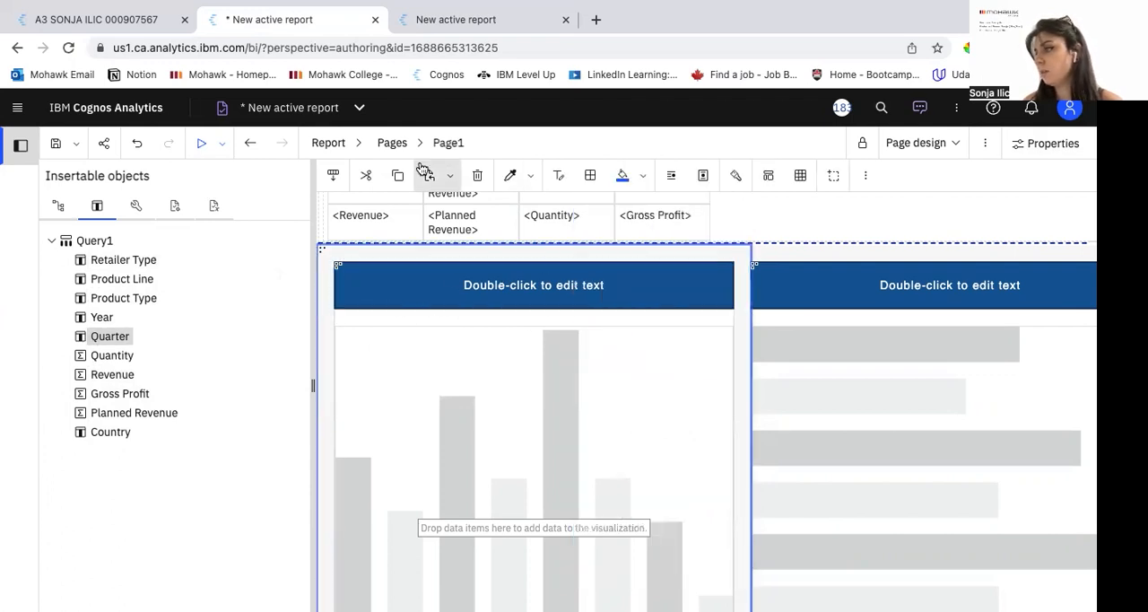
Step: Run the report again and examine the two charts below the data list
left_click(200, 144)
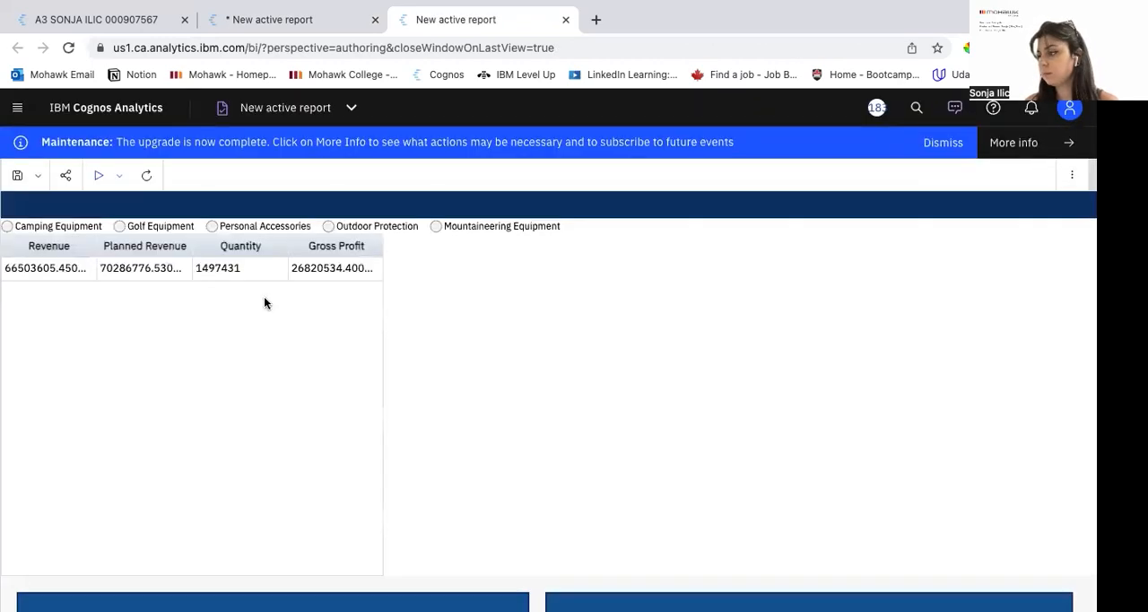
scroll(147, 408, "down", 10)
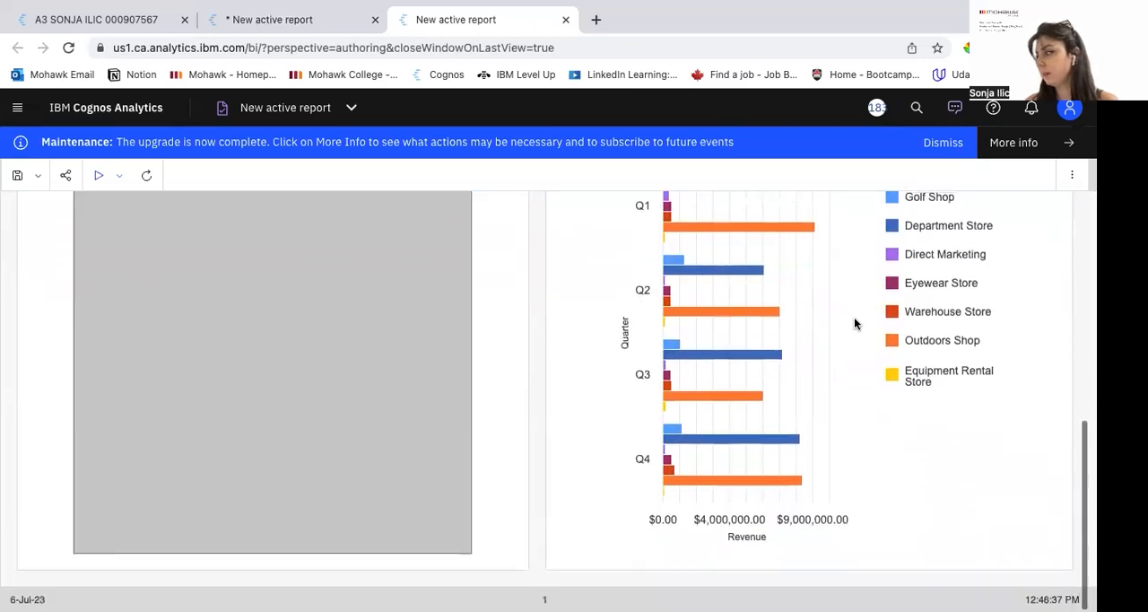
Step: Examine both charts in the report output, then return to the report design and open the clustered column chart's data slots
scroll(856, 325, "up", 2)
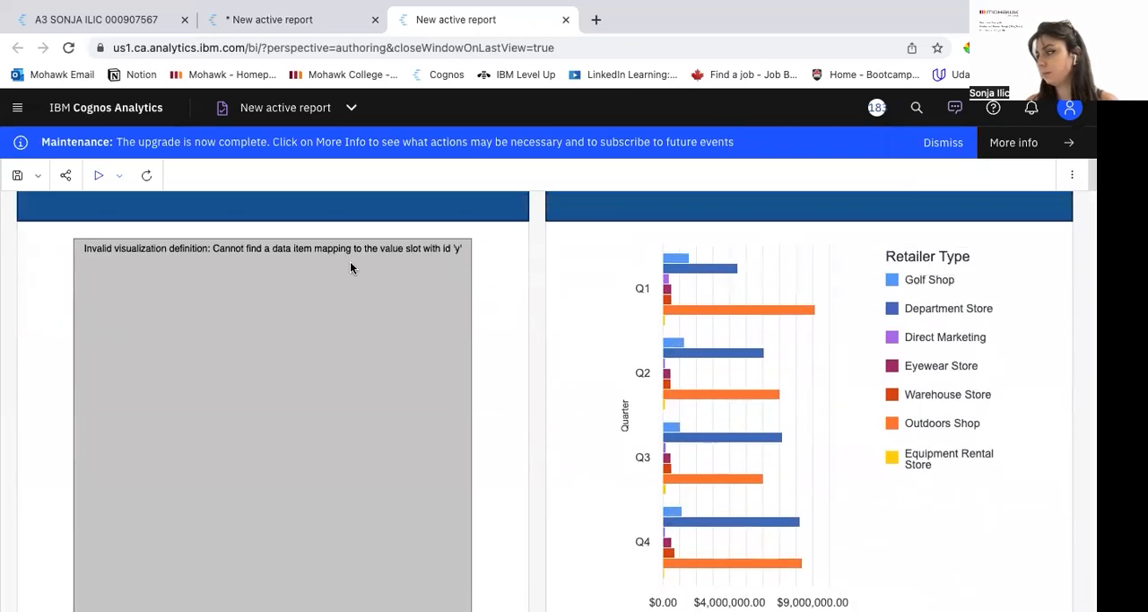
scroll(554, 396, "down", 1)
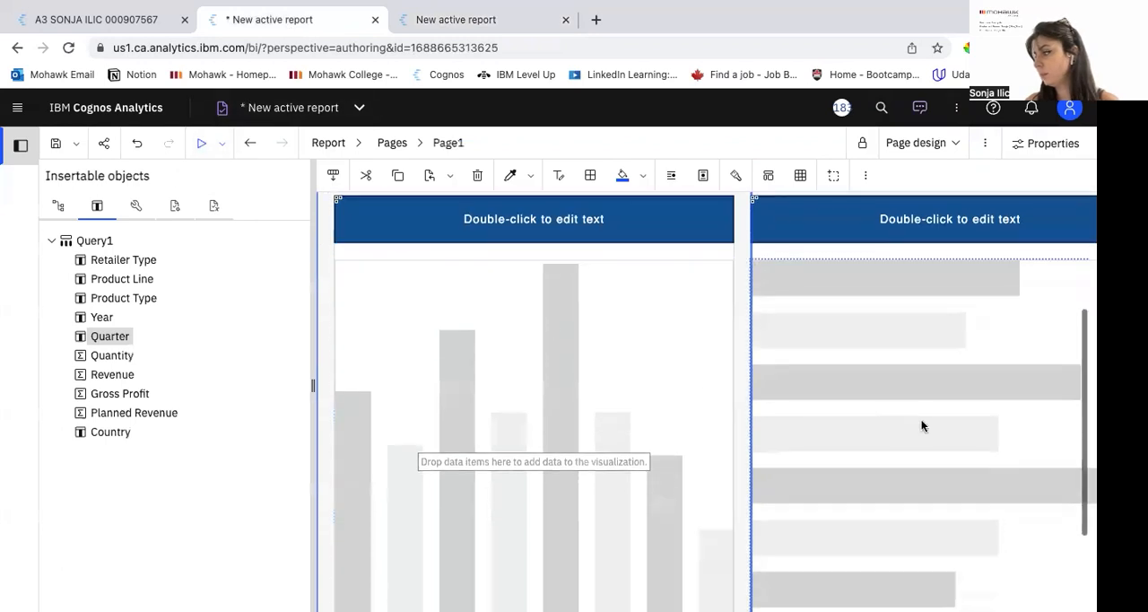
left_click(921, 419)
left_click(507, 440)
scroll(582, 489, "up", 2)
left_click(1009, 485)
left_click(559, 443)
scroll(488, 413, "down", 1)
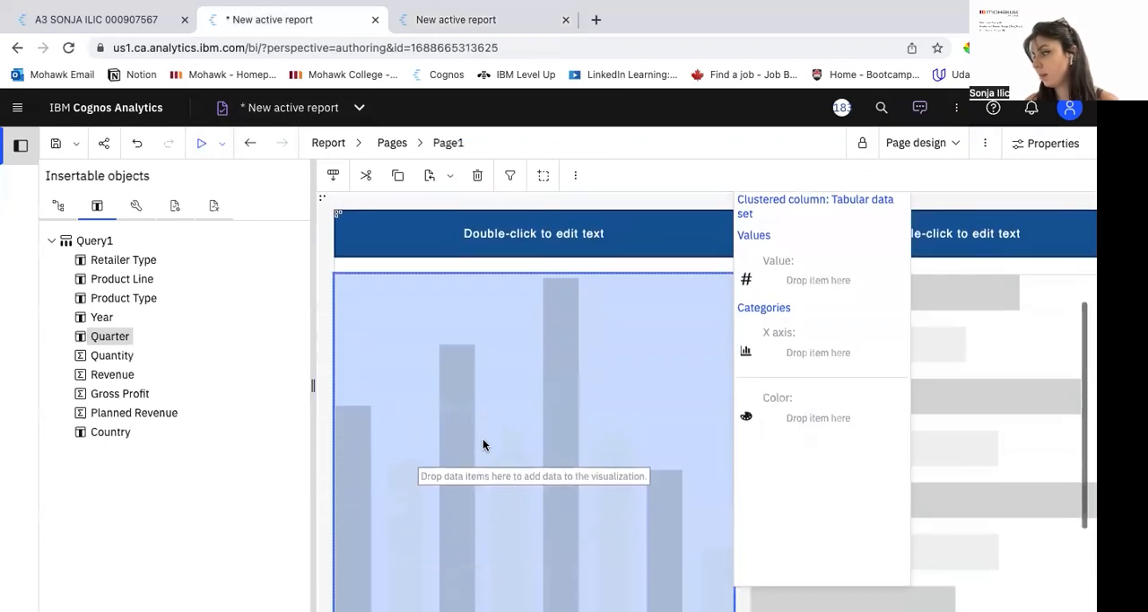
scroll(482, 440, "up", 1)
Step: Check the two charts in the finished A3 report, then undo the Revenue and Quarter assignments in the new report's clustered bar chart
left_click(70, 18)
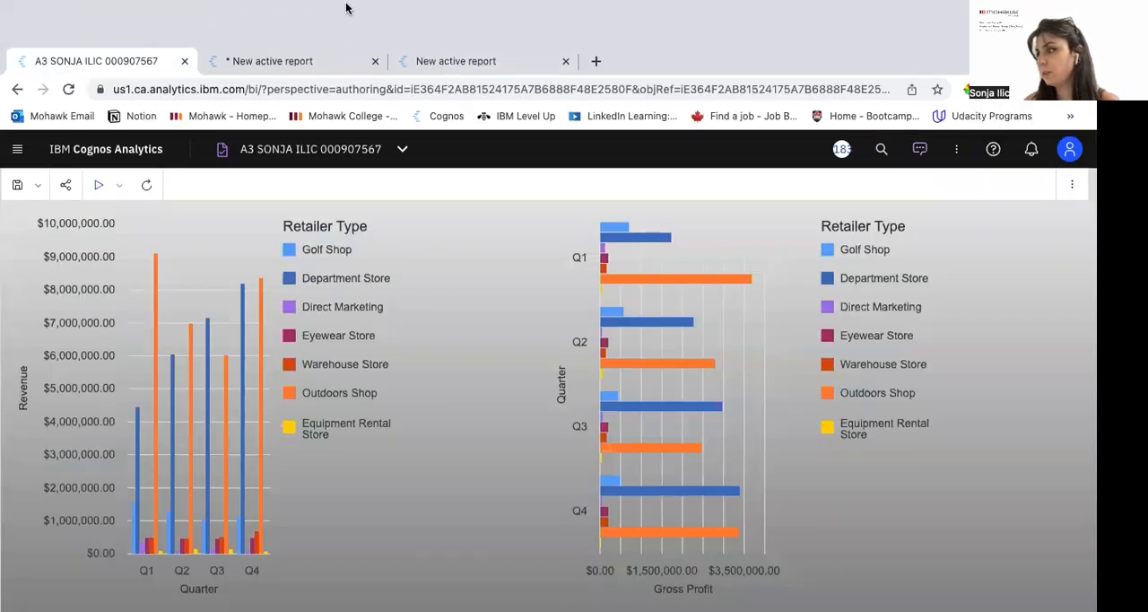
left_click(390, 9)
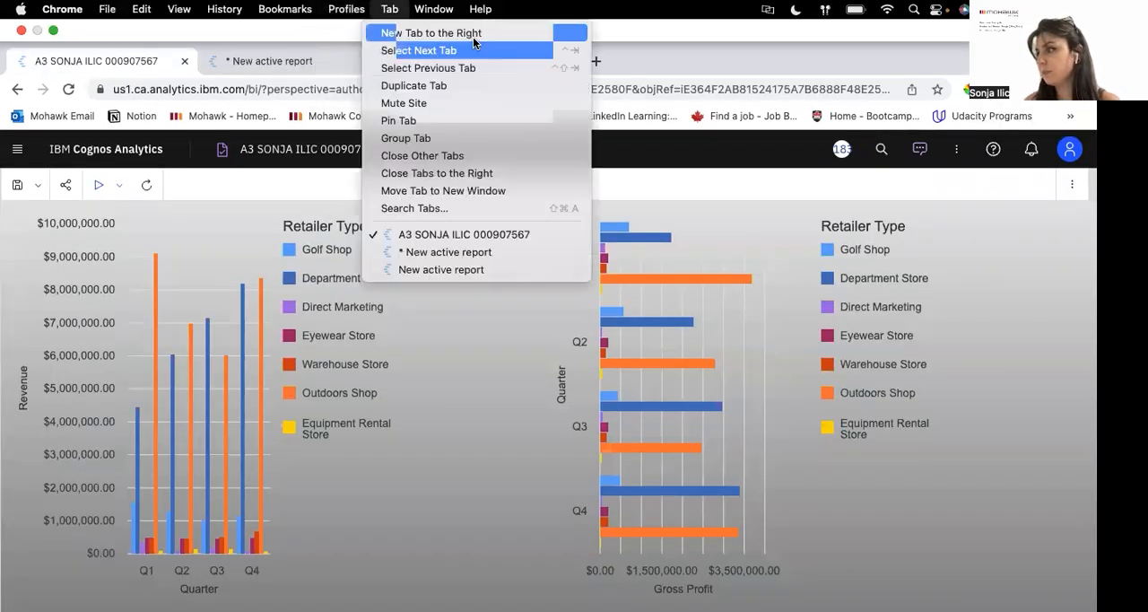
left_click(269, 66)
left_click(269, 66)
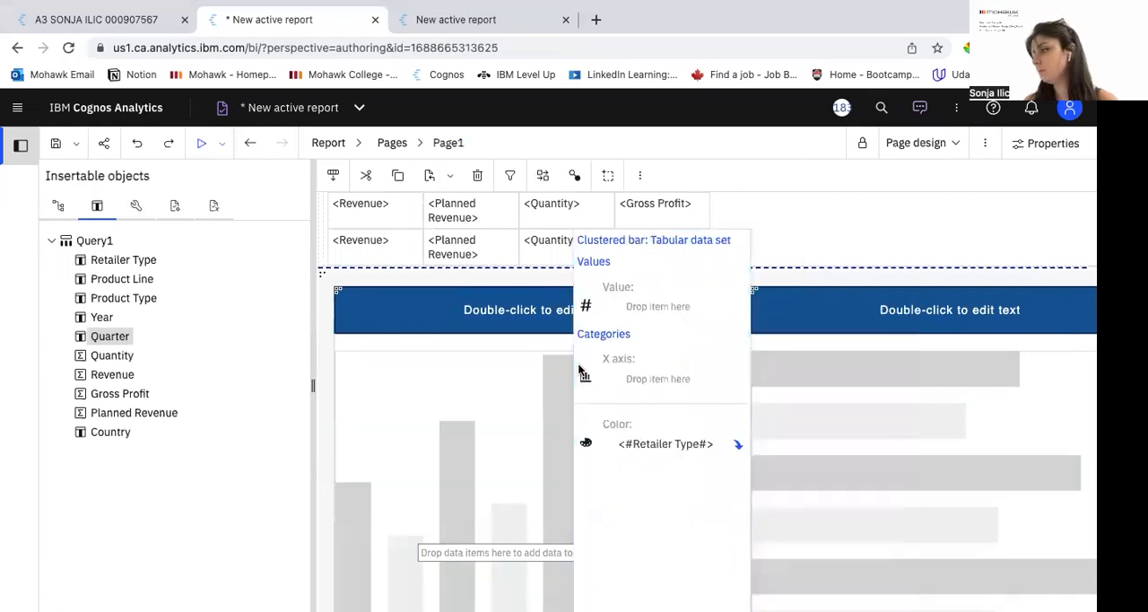
Step: Assign Revenue to Value, Quarter to X axis and Retailer Type to Color in the clustered column chart
left_click(487, 357)
left_click_drag(121, 385, 815, 321)
left_click_drag(733, 422, 744, 438)
left_click_drag(119, 265, 830, 549)
Step: Check the finished A3 report's bar chart, then assign Quarter to X axis, Gross Profit to Value and Retailer Type to Color in the clustered bar
left_click(1002, 489)
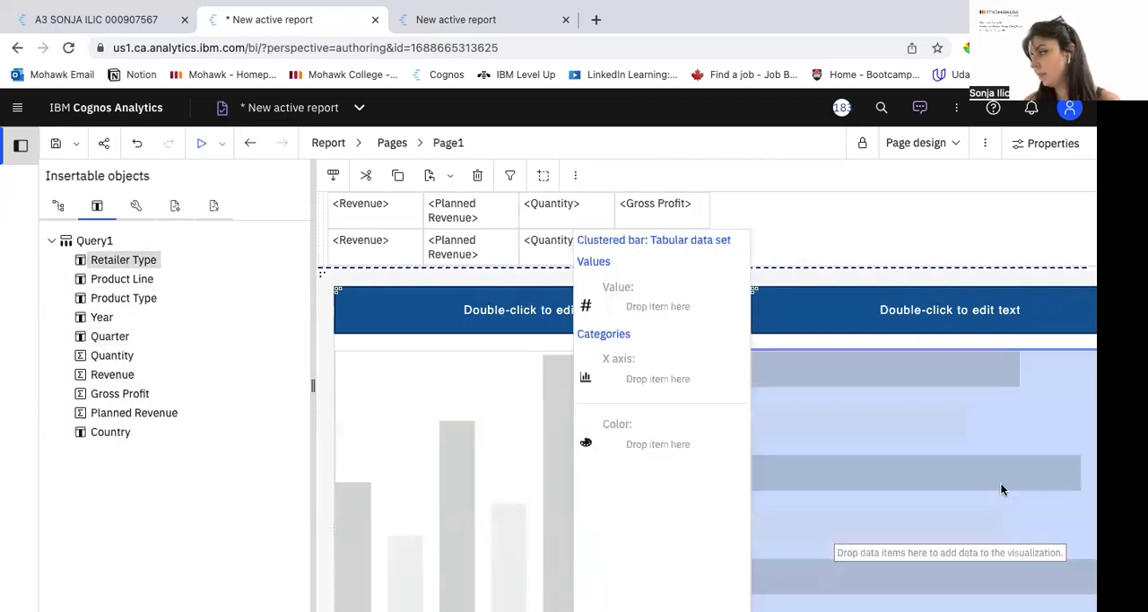
left_click(103, 60)
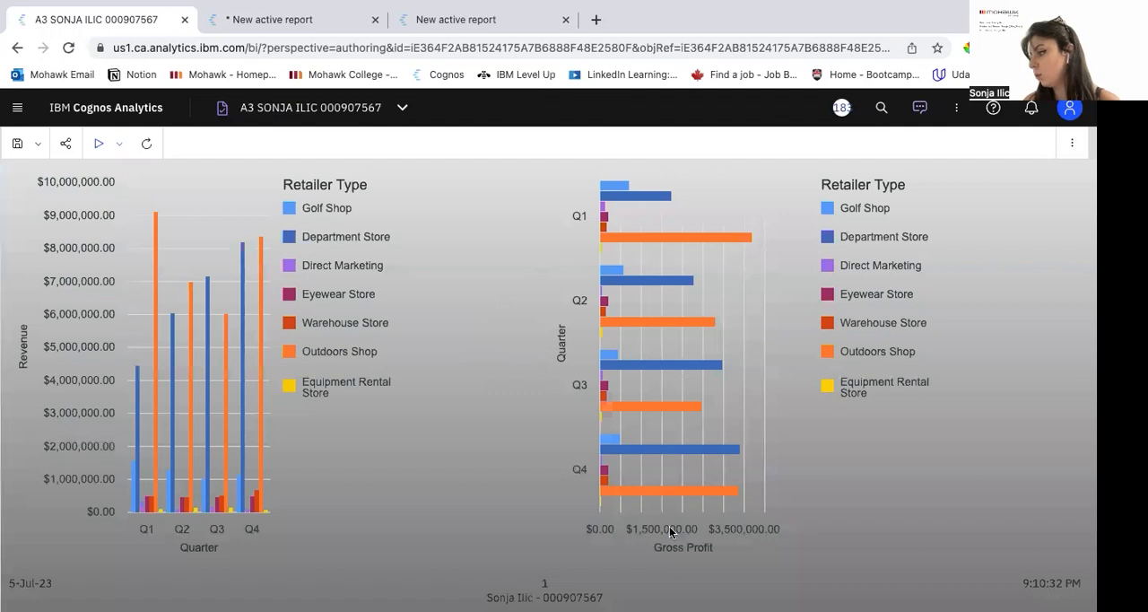
left_click(320, 20)
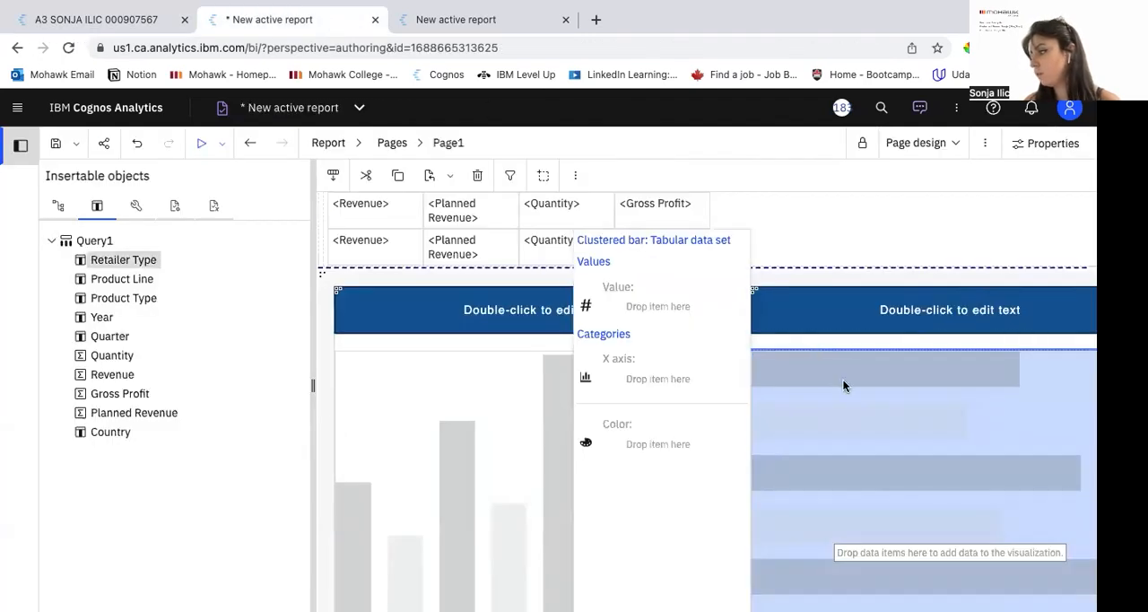
left_click_drag(124, 335, 685, 377)
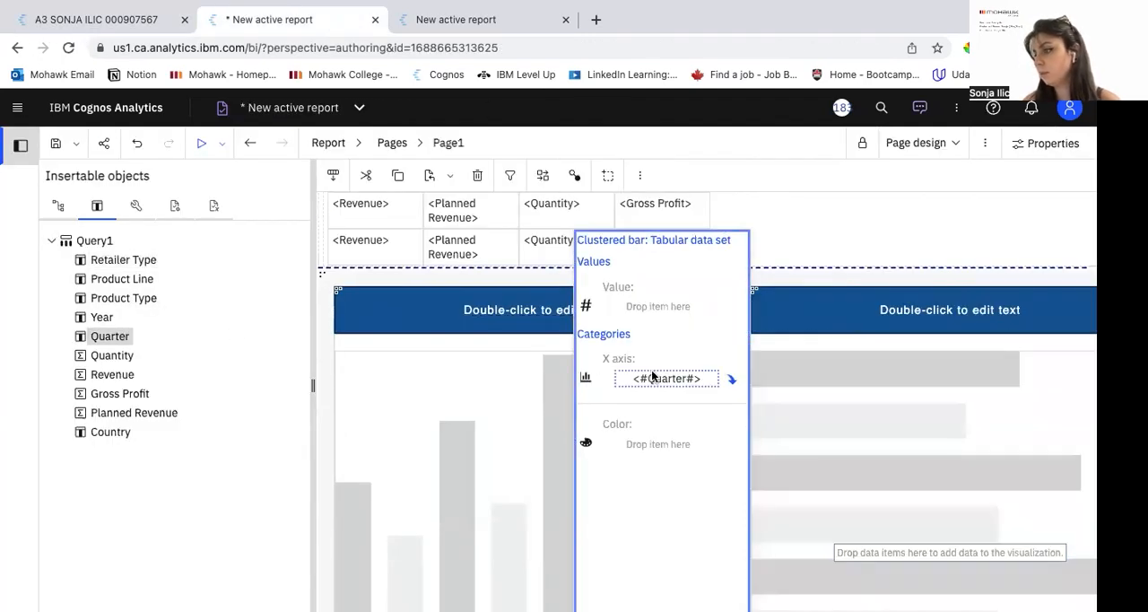
left_click_drag(143, 393, 630, 307)
left_click_drag(139, 265, 666, 543)
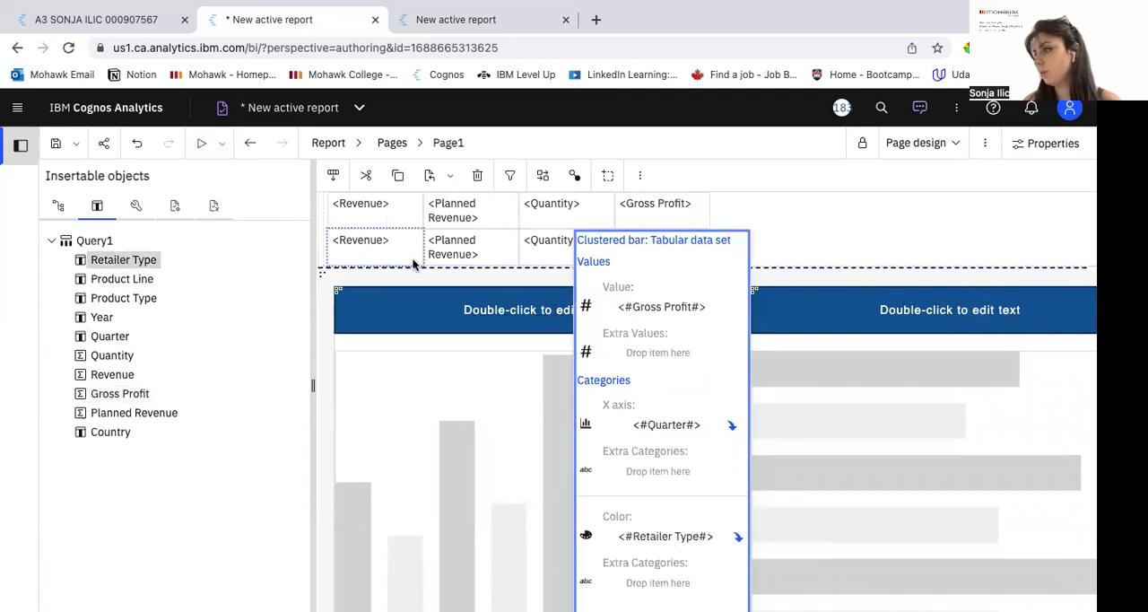
Step: Run the report and examine the column and bar charts below the data list
left_click(201, 146)
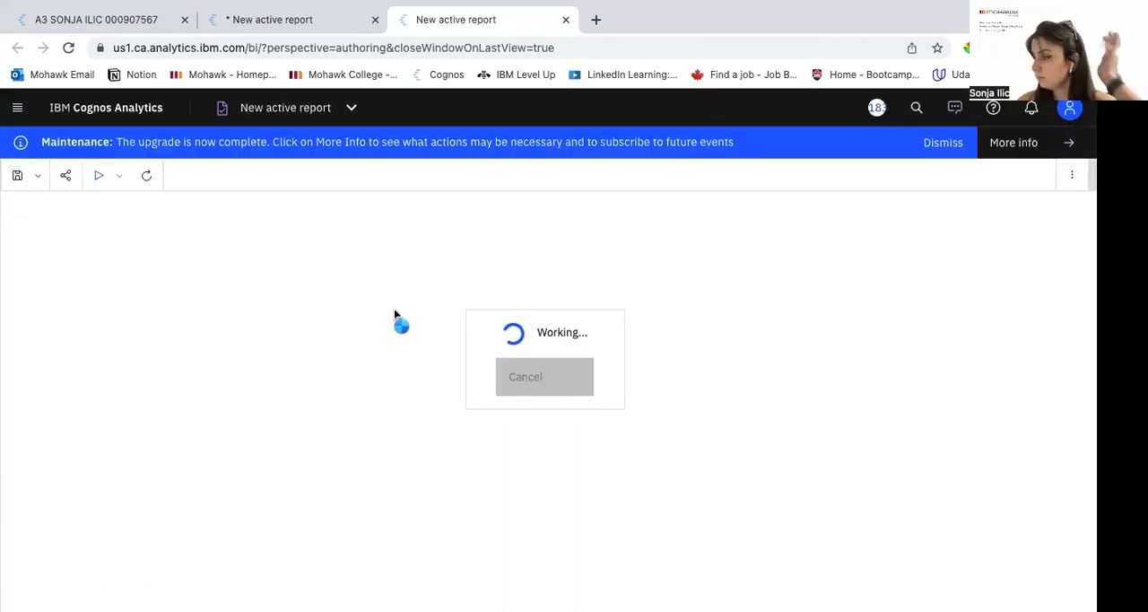
scroll(243, 260, "down", 5)
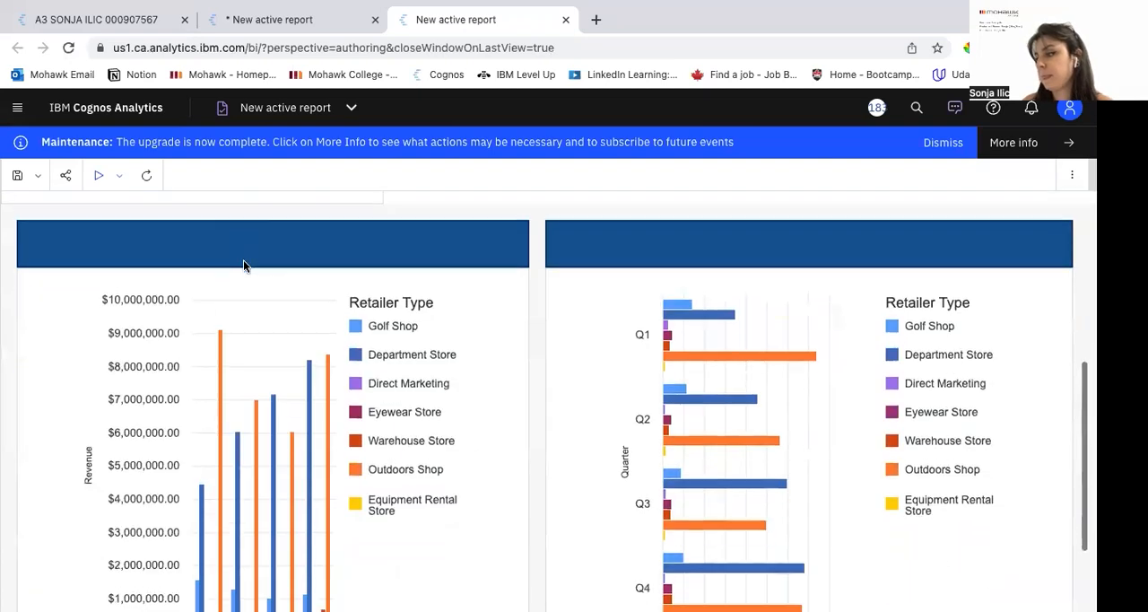
scroll(528, 390, "up", 2)
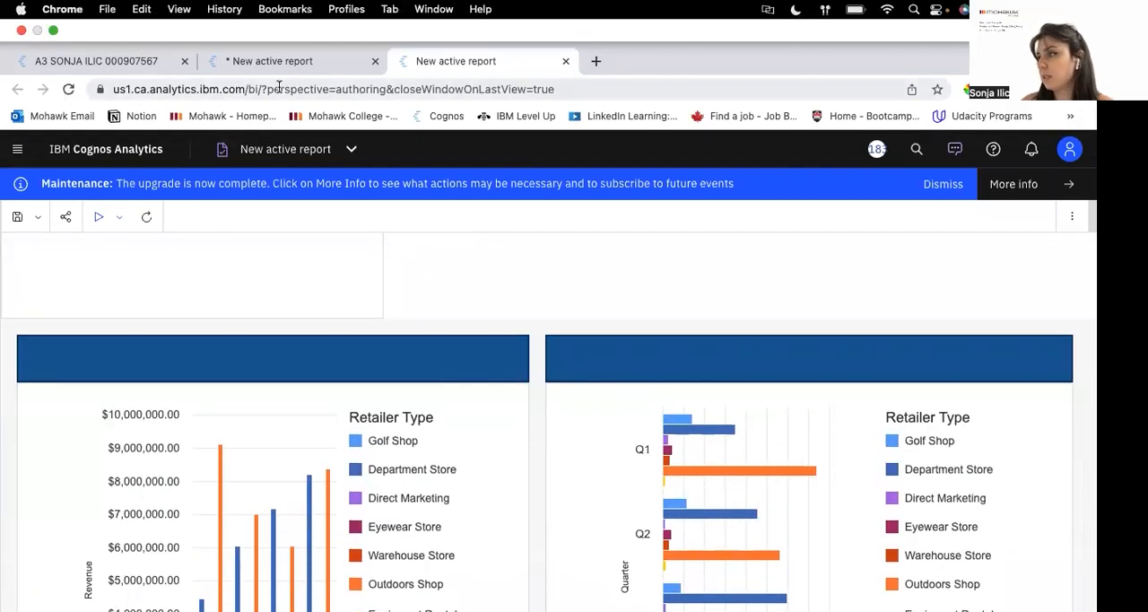
Step: Return to the report design and set the data list's Revenue value to Currency format with the currency symbol M
left_click(274, 19)
scroll(392, 344, "up", 3)
left_click(390, 339)
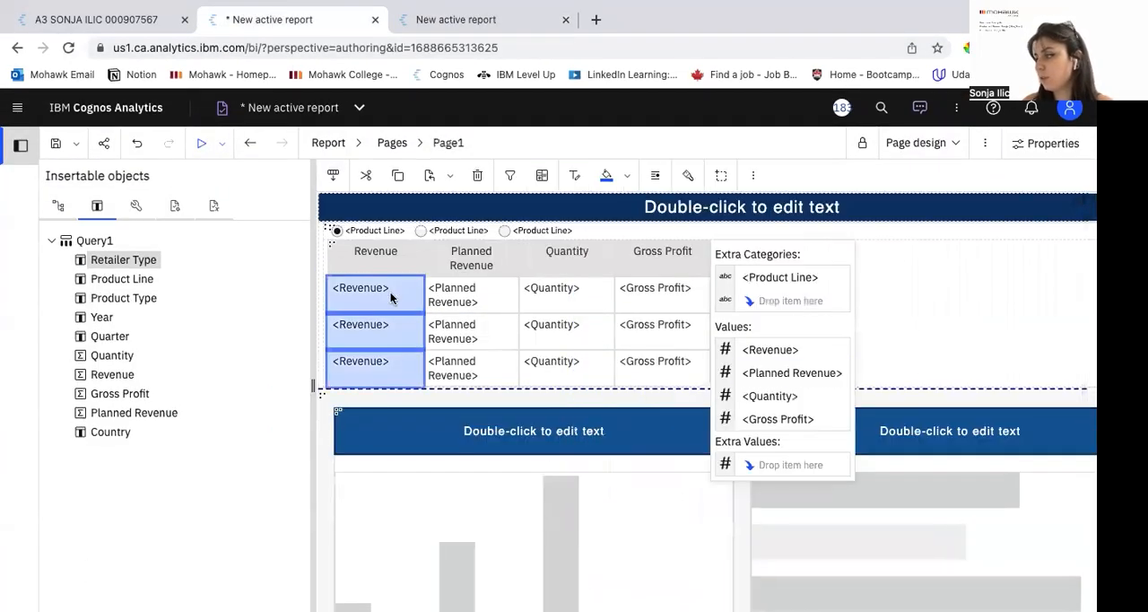
left_click(780, 357)
left_click(510, 175)
left_click(448, 242)
left_click(428, 321)
left_click(655, 240)
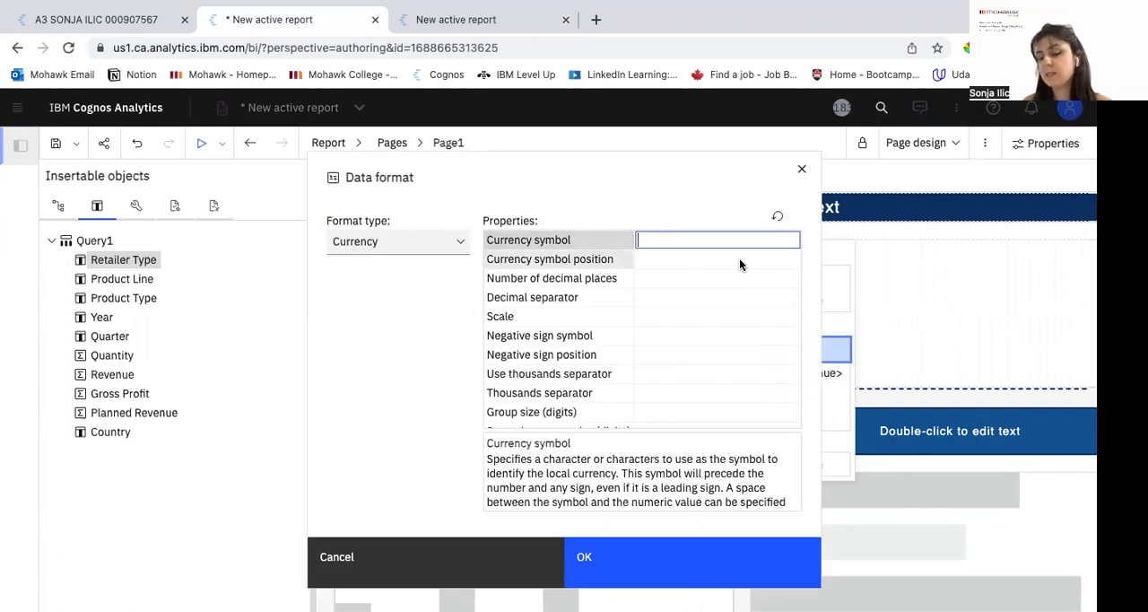
type("M")
Step: Set Revenue's number format to 0 decimal places, scale -6 and currency symbol position End, then run the report
left_click(736, 276)
left_click(789, 278)
left_click(756, 302)
left_click(731, 314)
left_click(788, 317)
left_click(736, 419)
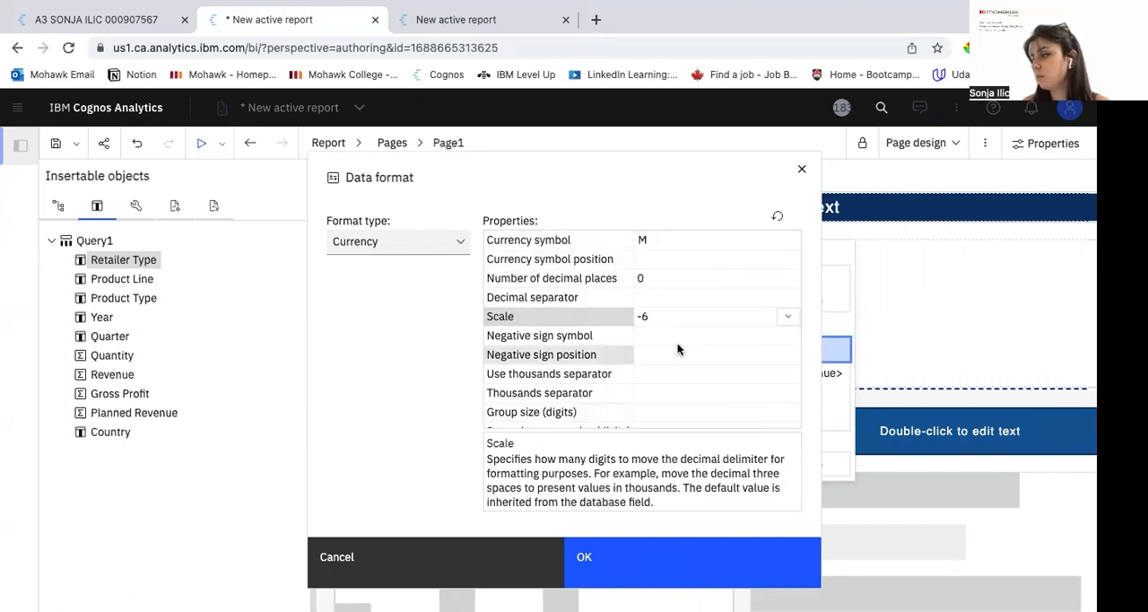
left_click(710, 264)
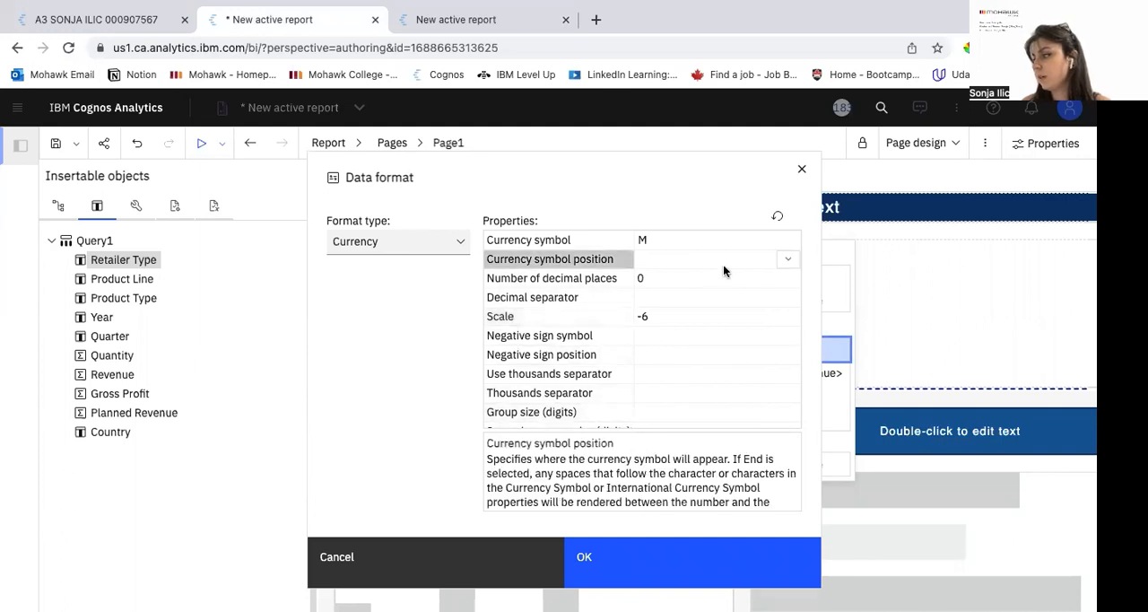
left_click(786, 259)
left_click(755, 337)
left_click(673, 570)
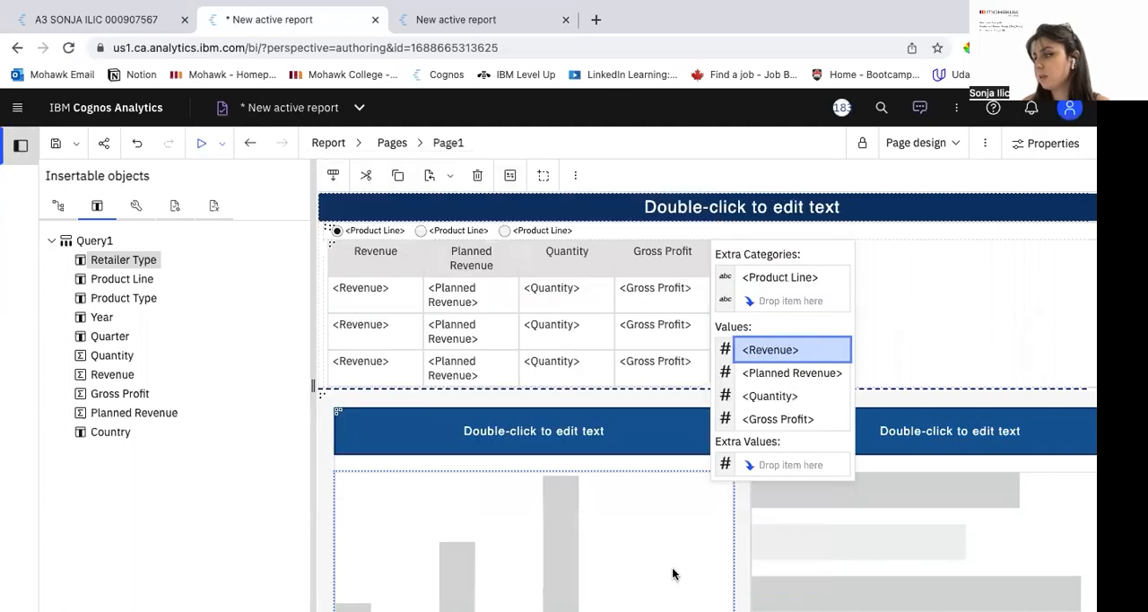
left_click(198, 146)
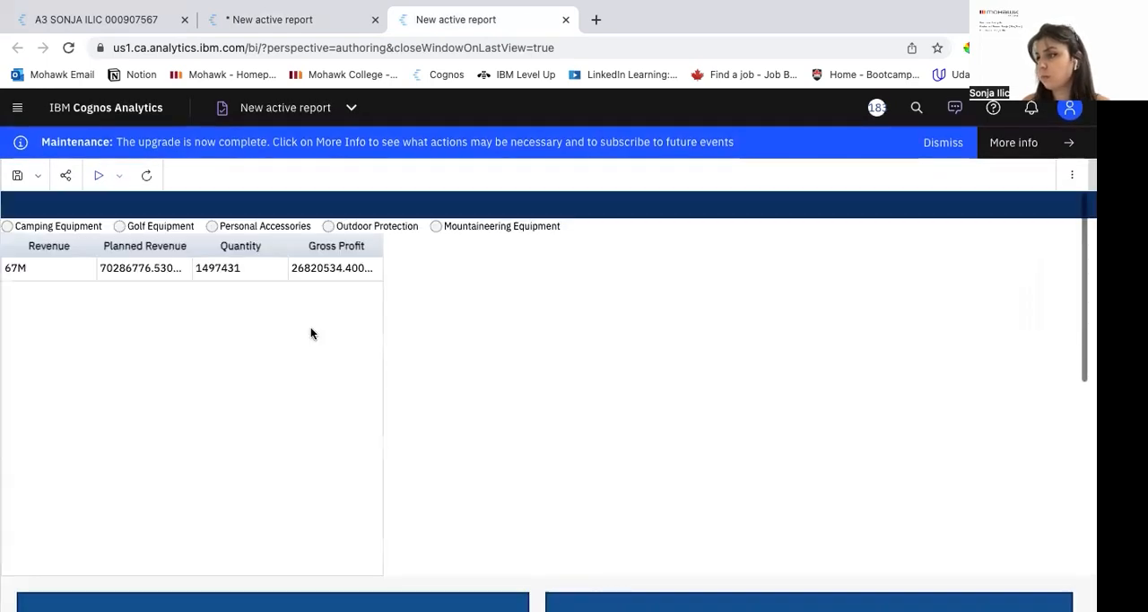
Step: Return to the report design and set the page body's background color to Gray
left_click(269, 19)
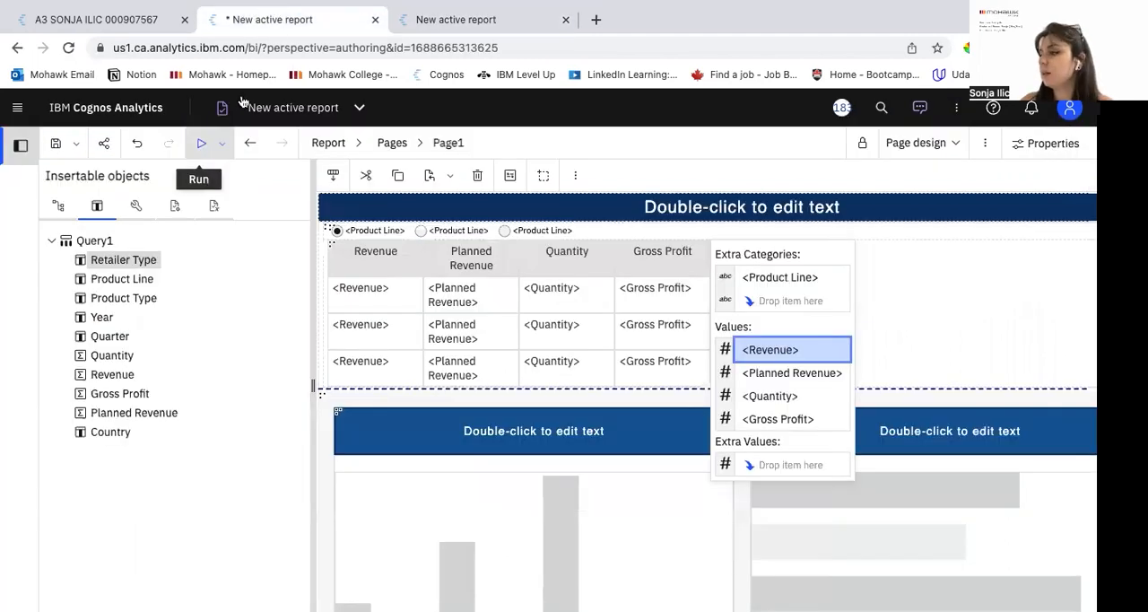
left_click(320, 221)
left_click(319, 232)
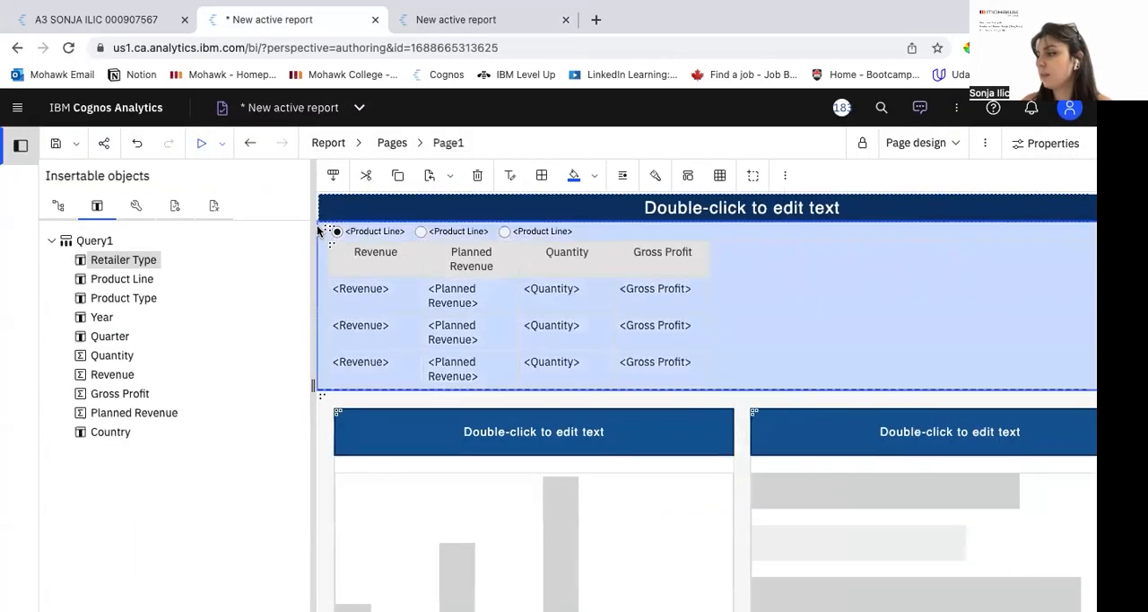
left_click(321, 408)
scroll(320, 404, "down", 4)
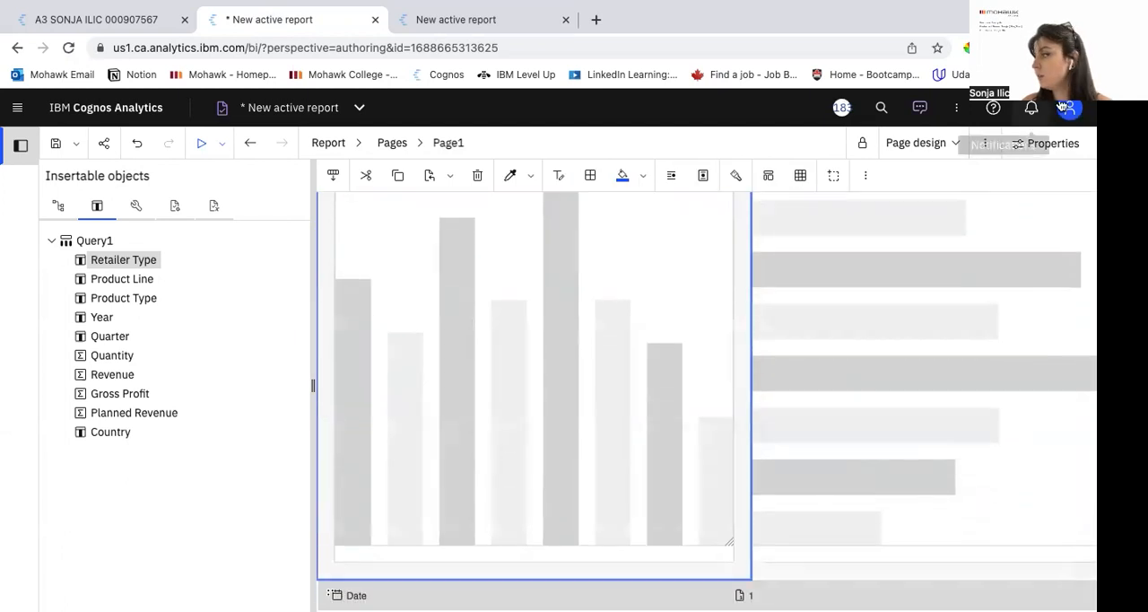
left_click(1046, 144)
left_click(835, 175)
left_click(870, 229)
left_click(1020, 392)
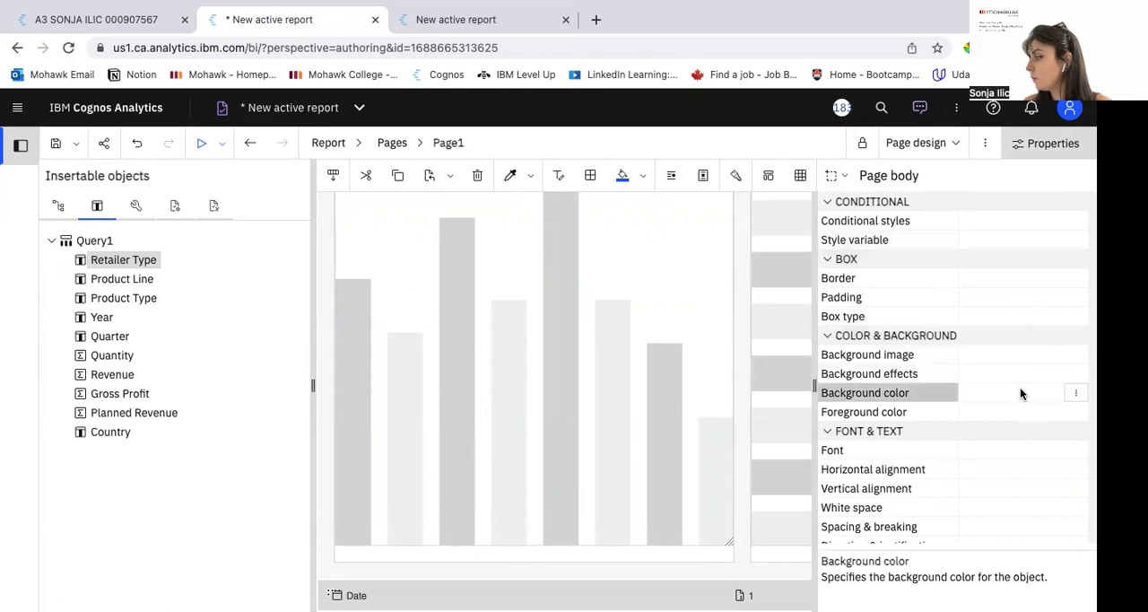
left_click(1046, 395)
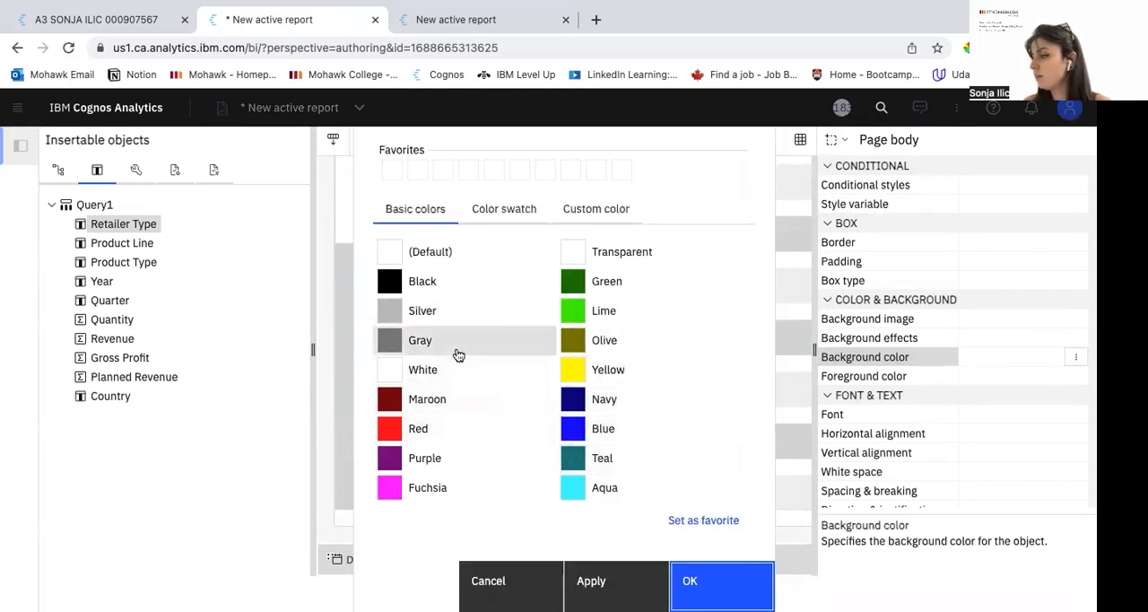
left_click(457, 355)
left_click(588, 583)
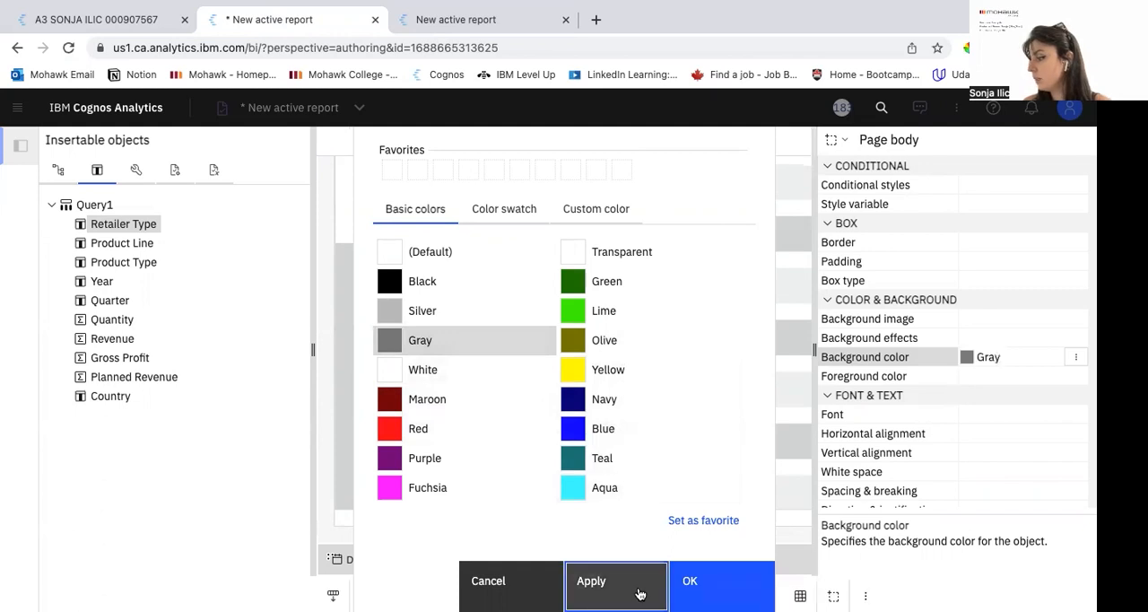
left_click(704, 585)
Step: Hide the insertable objects, run the report to check the page and its charts, and return to the report design
scroll(539, 314, "up", 5)
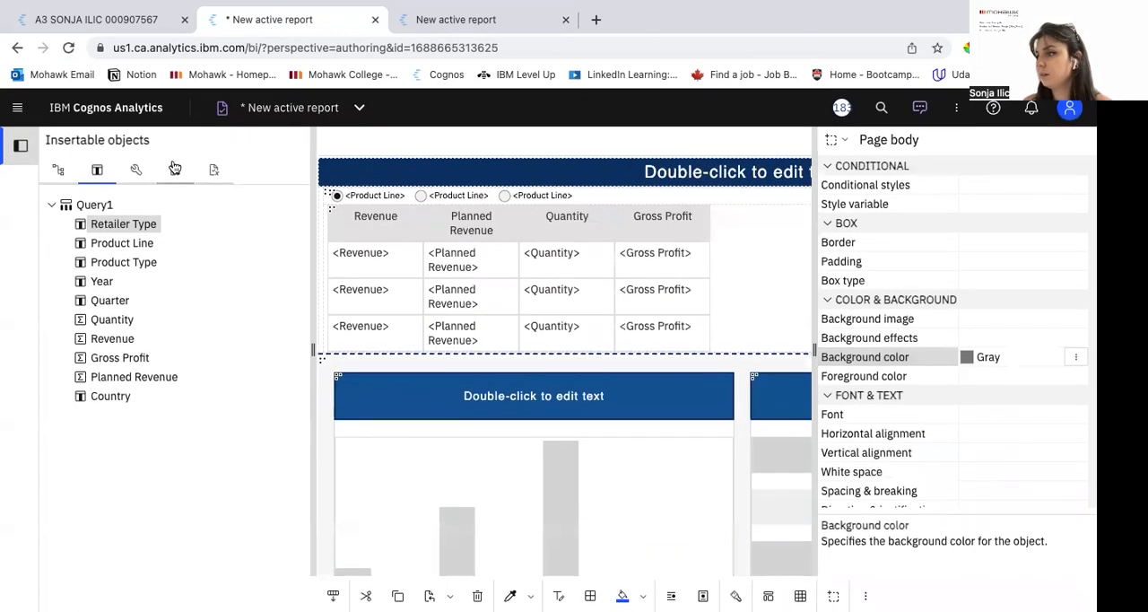
left_click(20, 157)
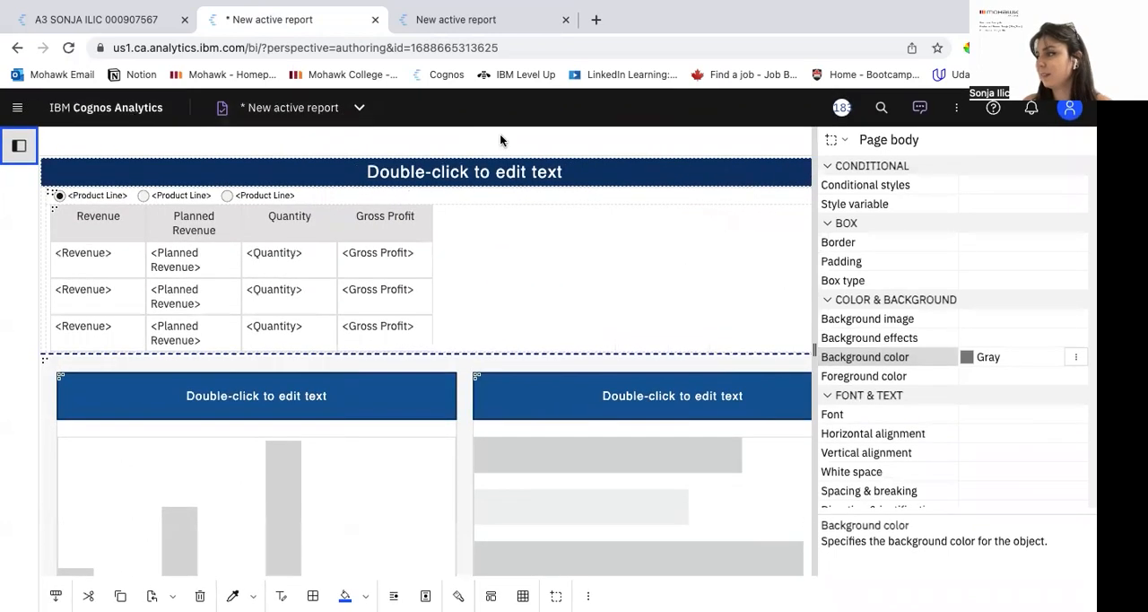
left_click(734, 234)
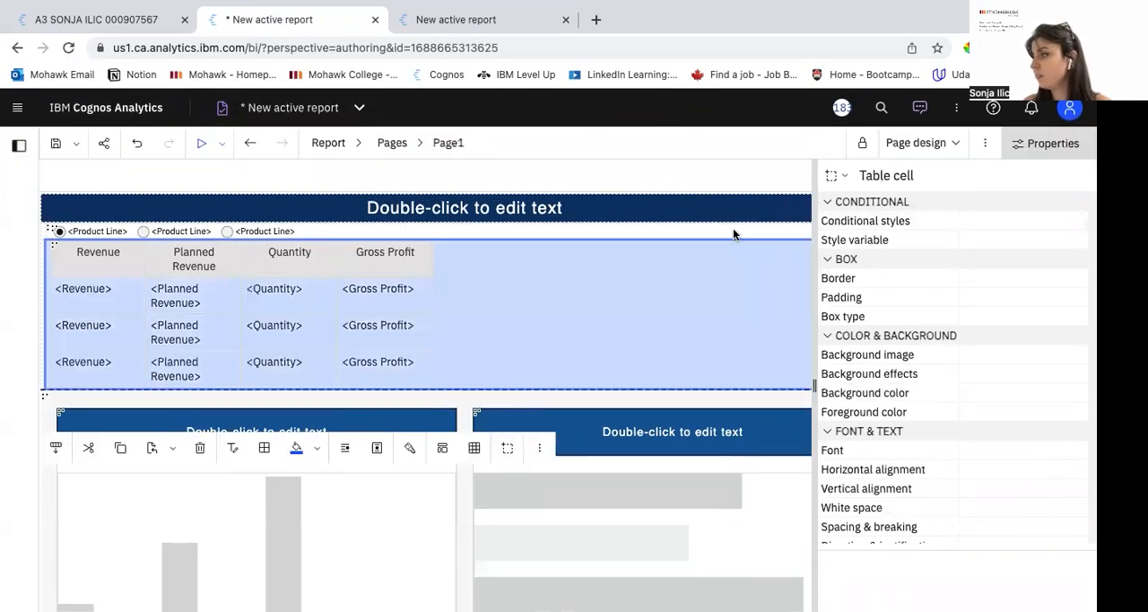
left_click(202, 143)
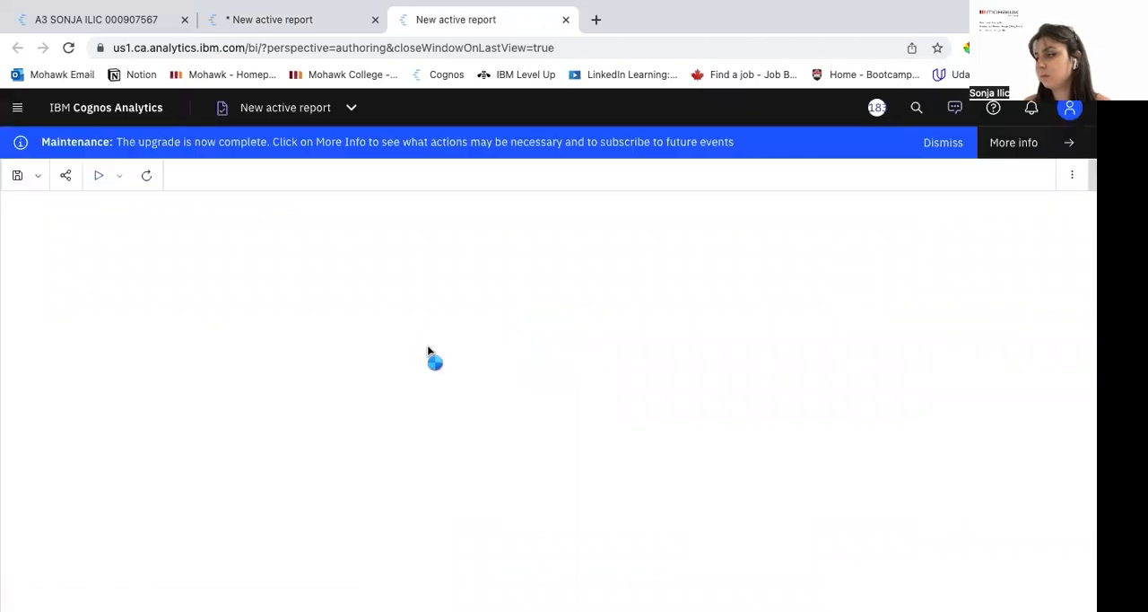
scroll(471, 380, "down", 6)
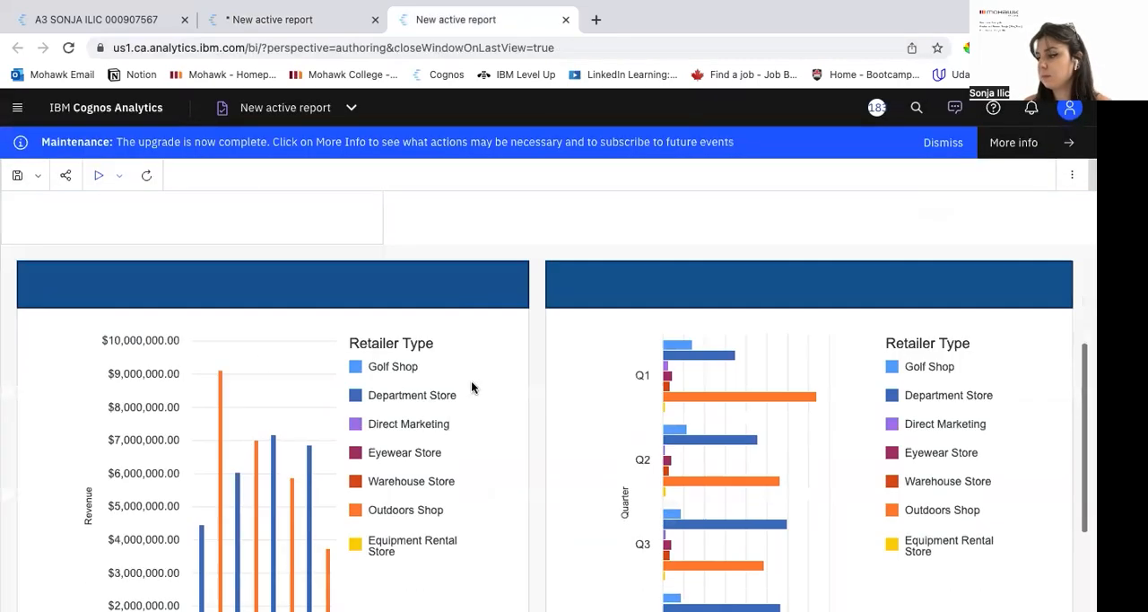
scroll(471, 387, "up", 6)
left_click(340, 19)
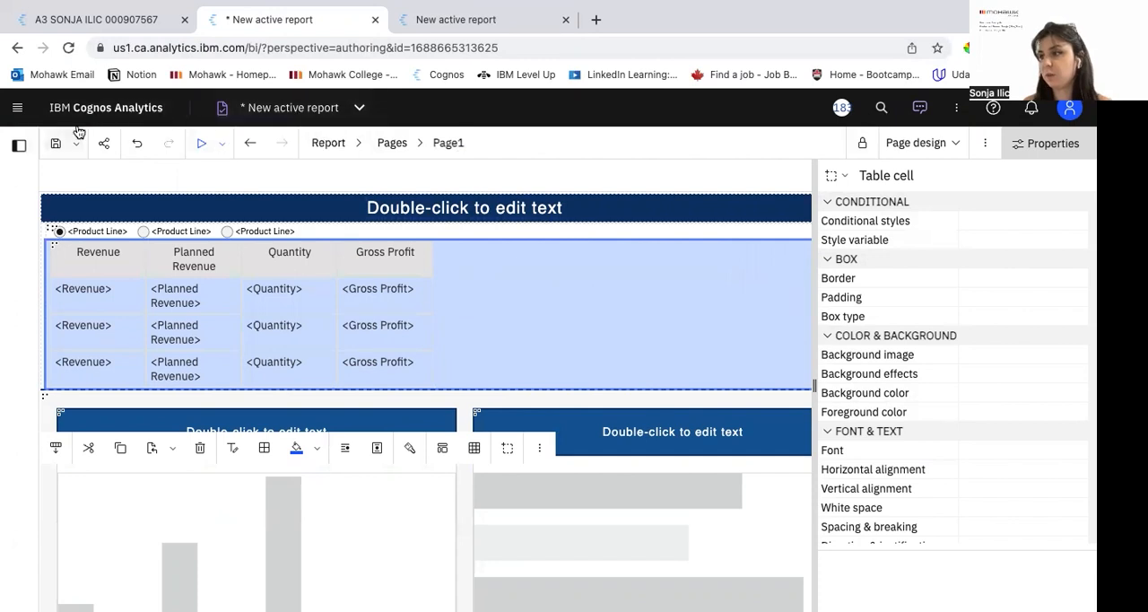
Step: Show the insertable objects again and open Query1 to review its detail filters
left_click(19, 145)
left_click(348, 147)
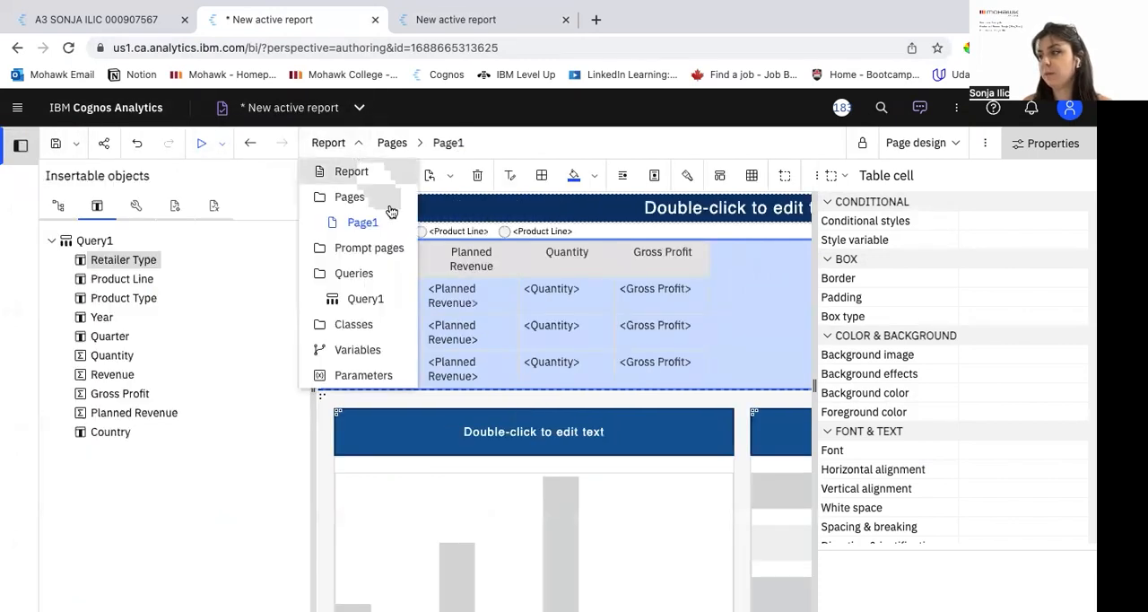
left_click(377, 298)
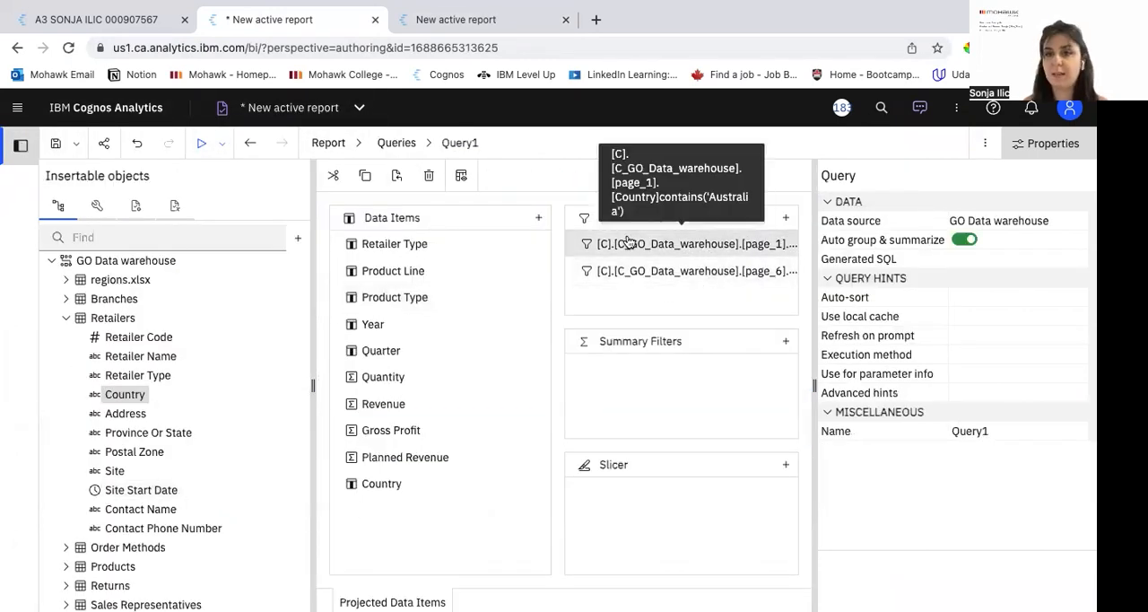